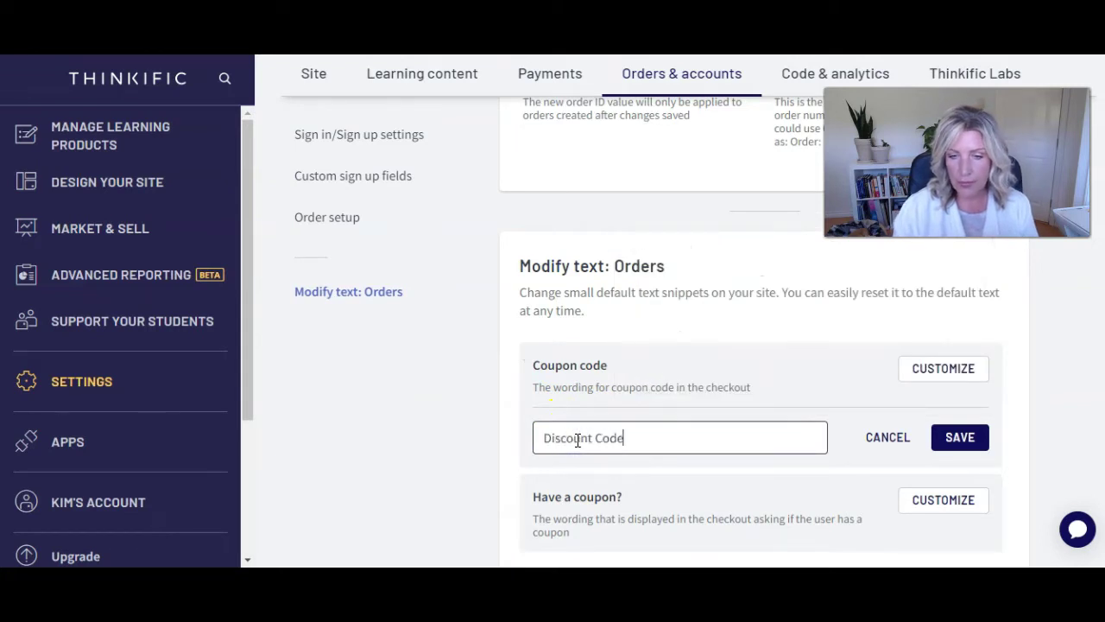
Step: Save "Discount Code" as the coupon code wording and customize the "Have a coupon?" wording to "Have a discount code?"
click(939, 440)
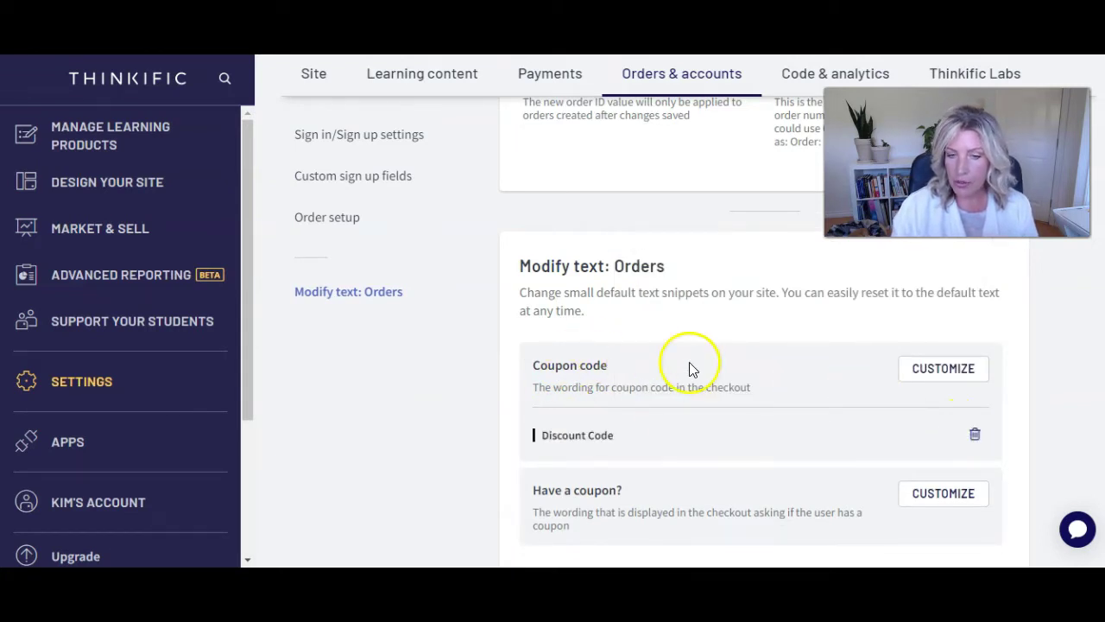
scroll(689, 370, down, 1)
drag(572, 474, 530, 436)
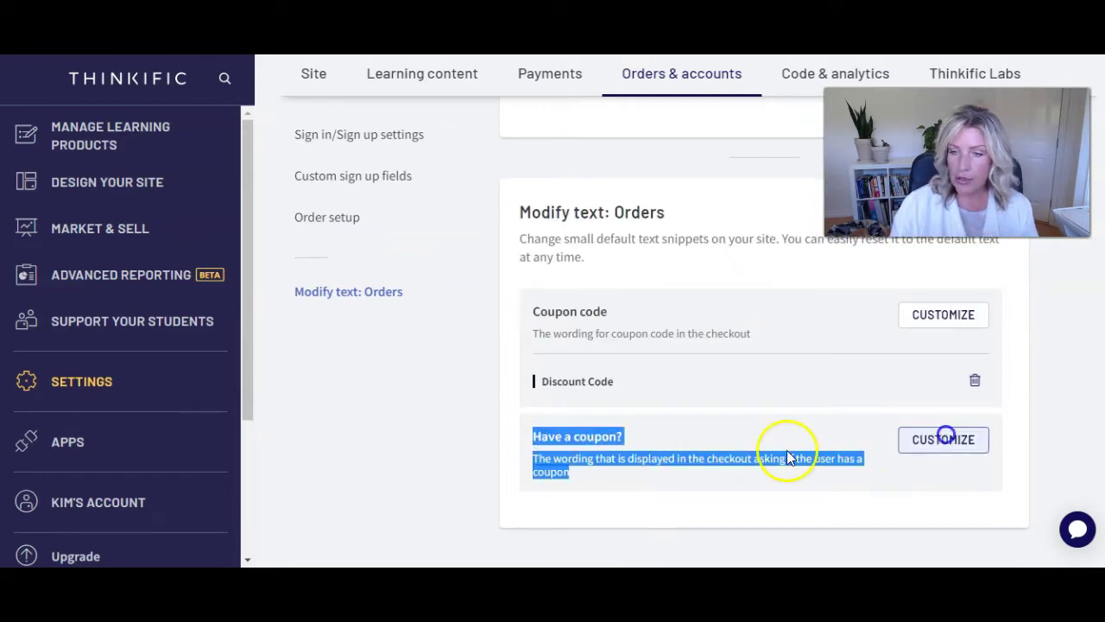
click(944, 439)
click(624, 521)
text(Have a discount code?)
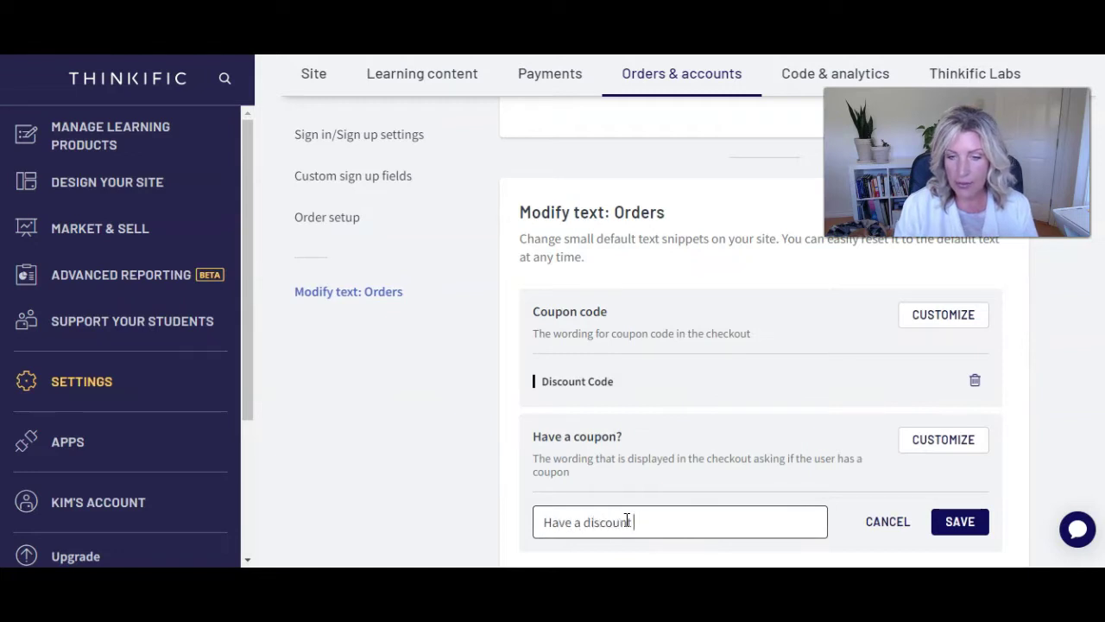
click(960, 522)
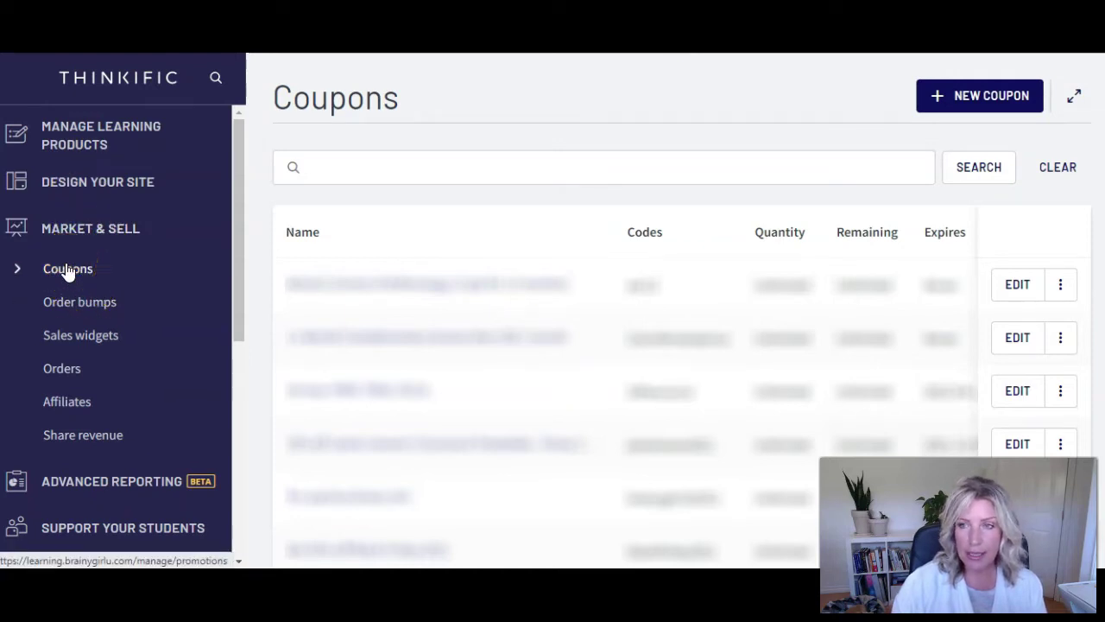
Step: Create a new coupon and name it "50% off - limited time!"
click(1008, 102)
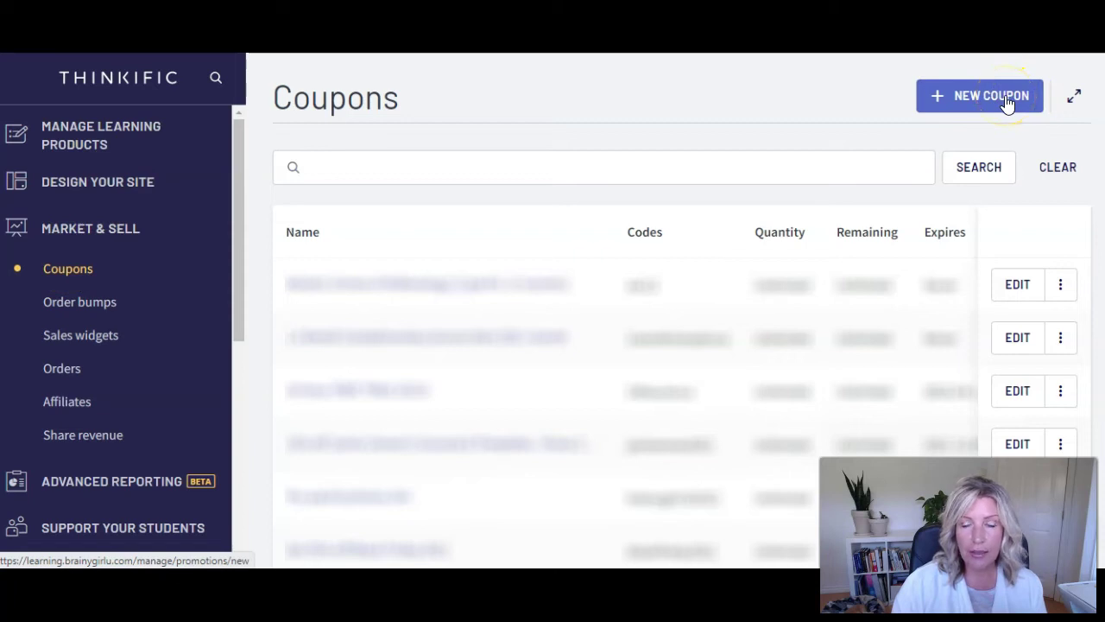
scroll(604, 164, down, 1)
scroll(603, 167, down, 2)
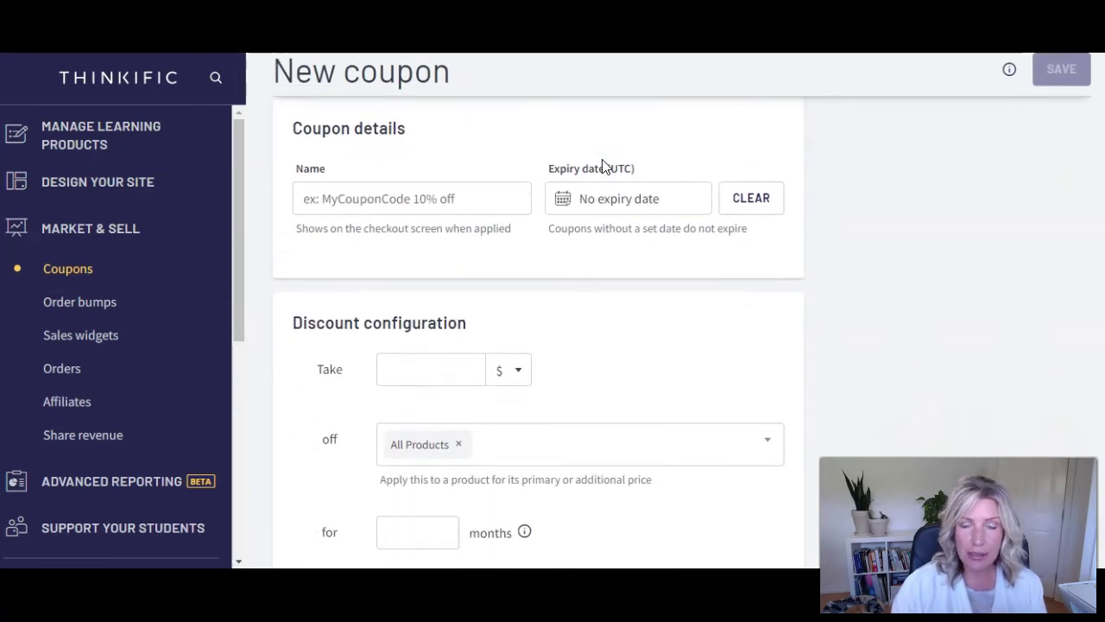
drag(337, 170, 288, 164)
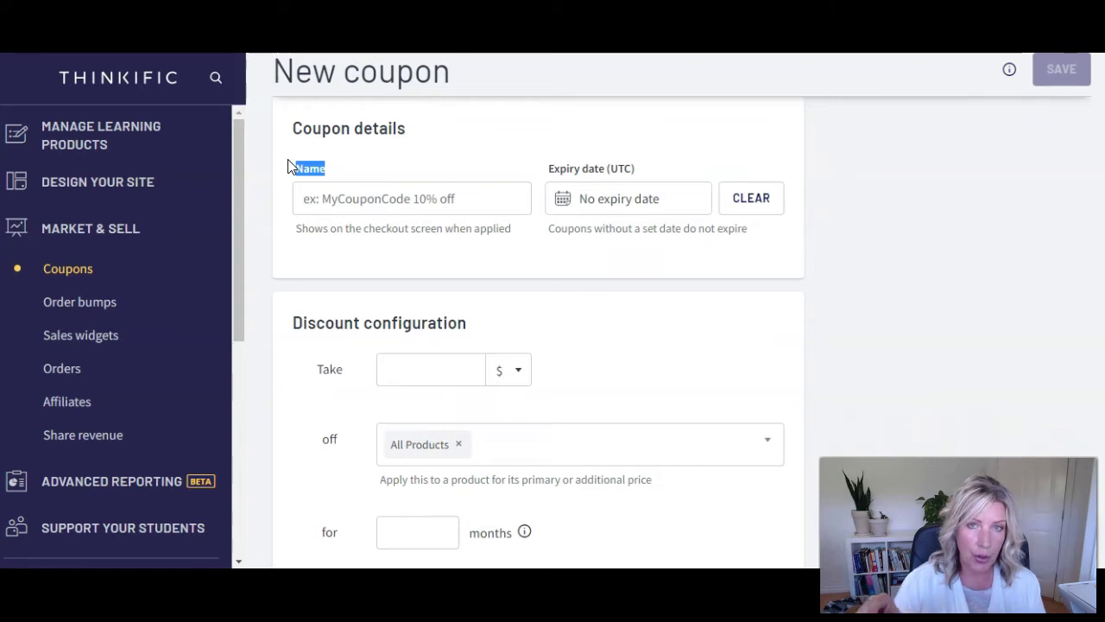
click(333, 205)
click(375, 207)
text(50% off - limited time!)
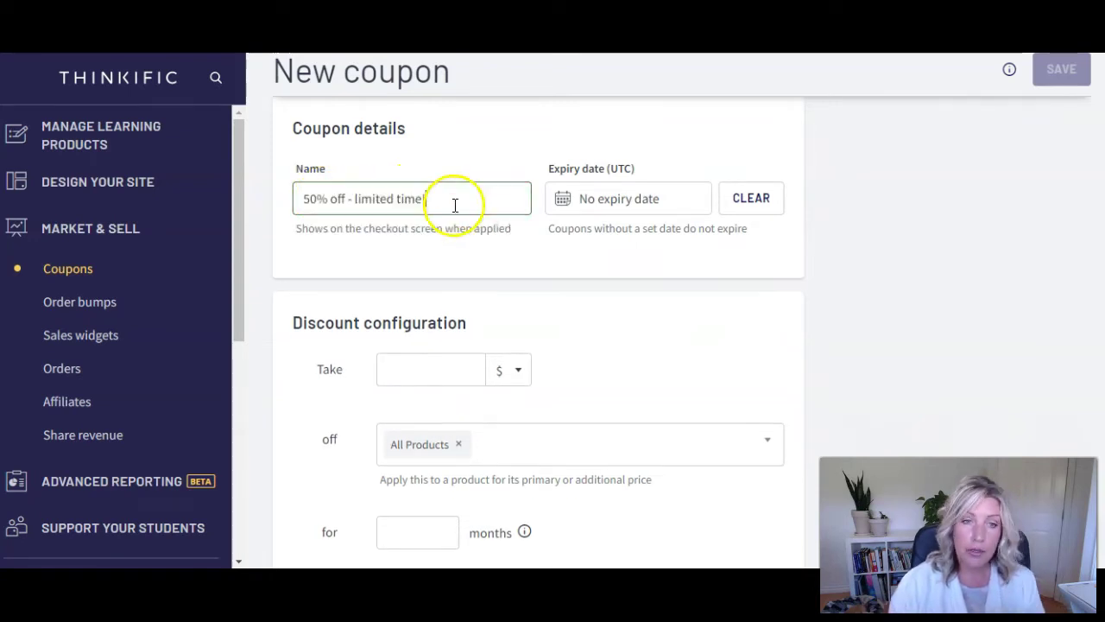
drag(446, 202, 275, 197)
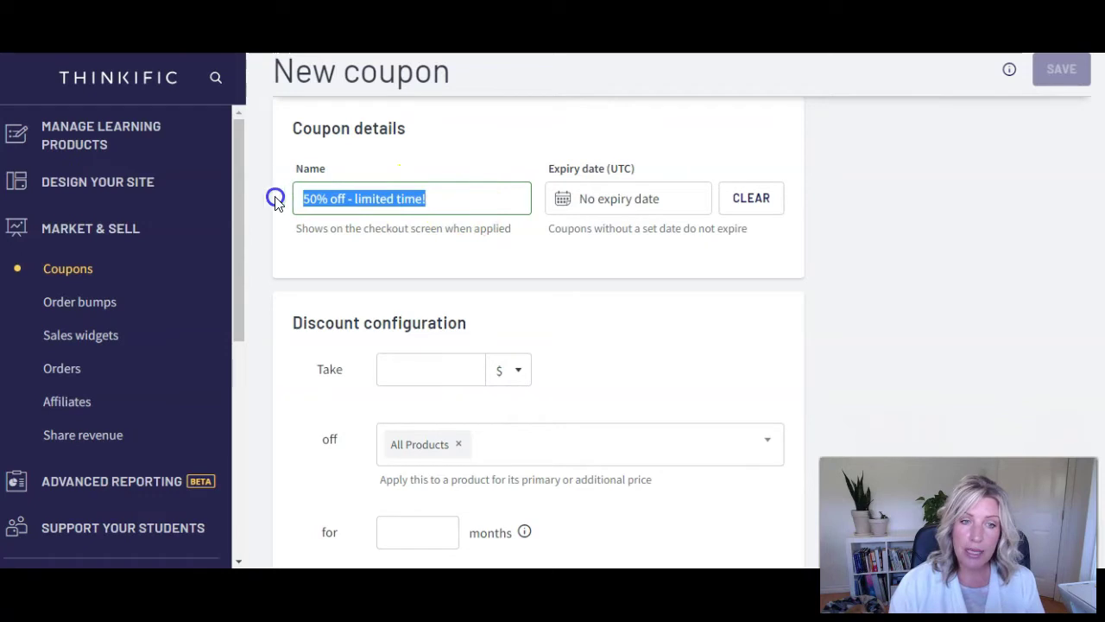
click(321, 226)
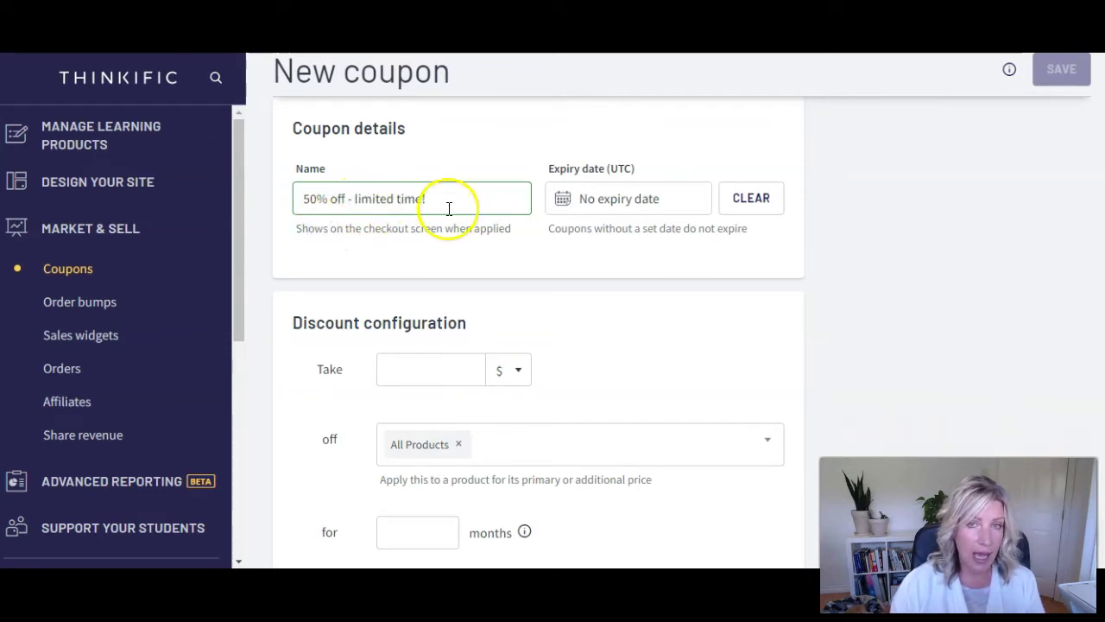
drag(439, 198, 294, 190)
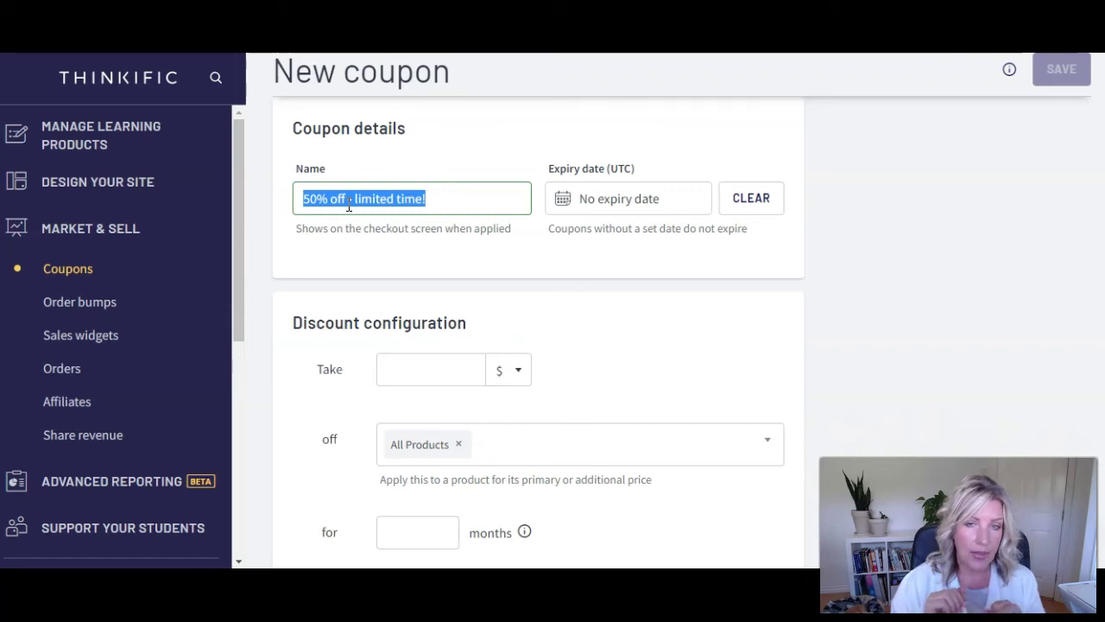
click(646, 261)
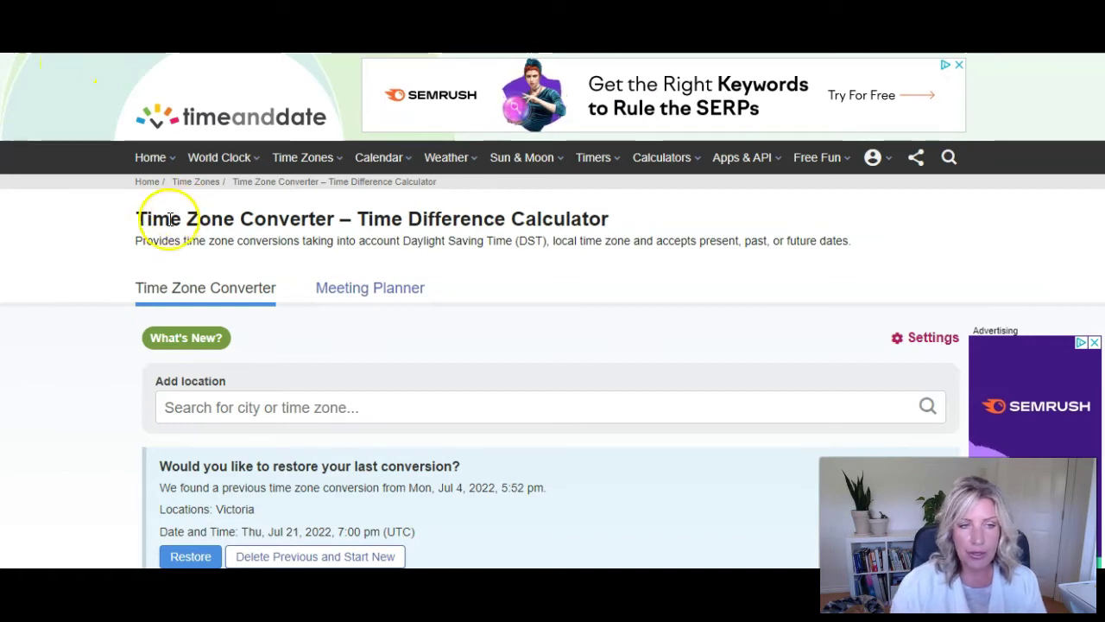
Step: In the timeanddate Time Zone Converter, add UTC as a location
drag(135, 217, 334, 220)
click(218, 404)
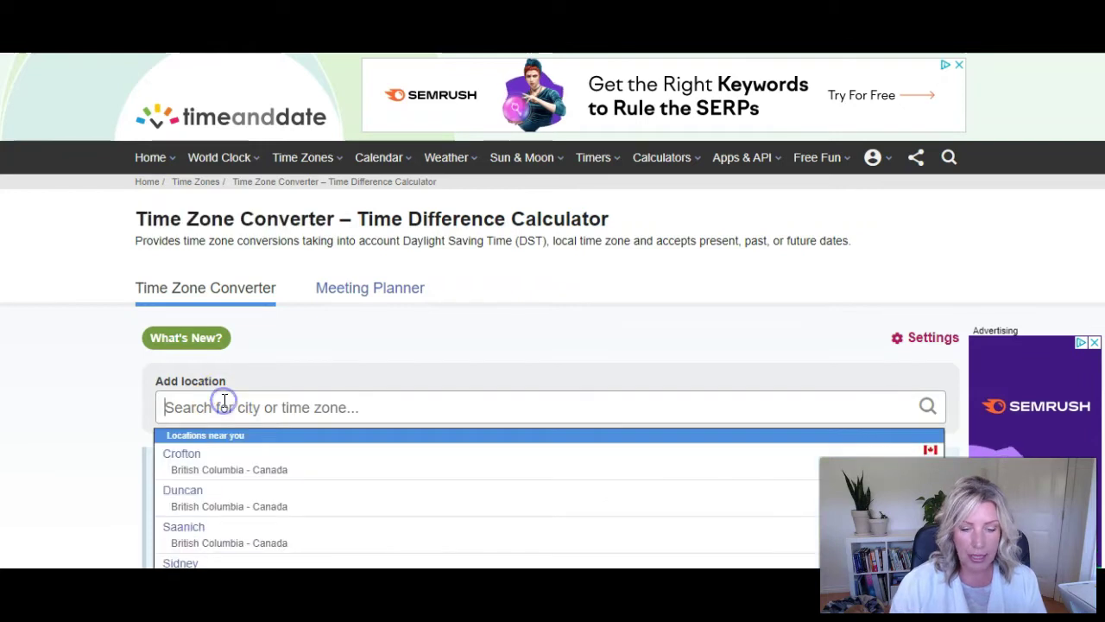
text(tuc)
key(BackSpace)
key(BackSpace)
key(BackSpace)
text(utc)
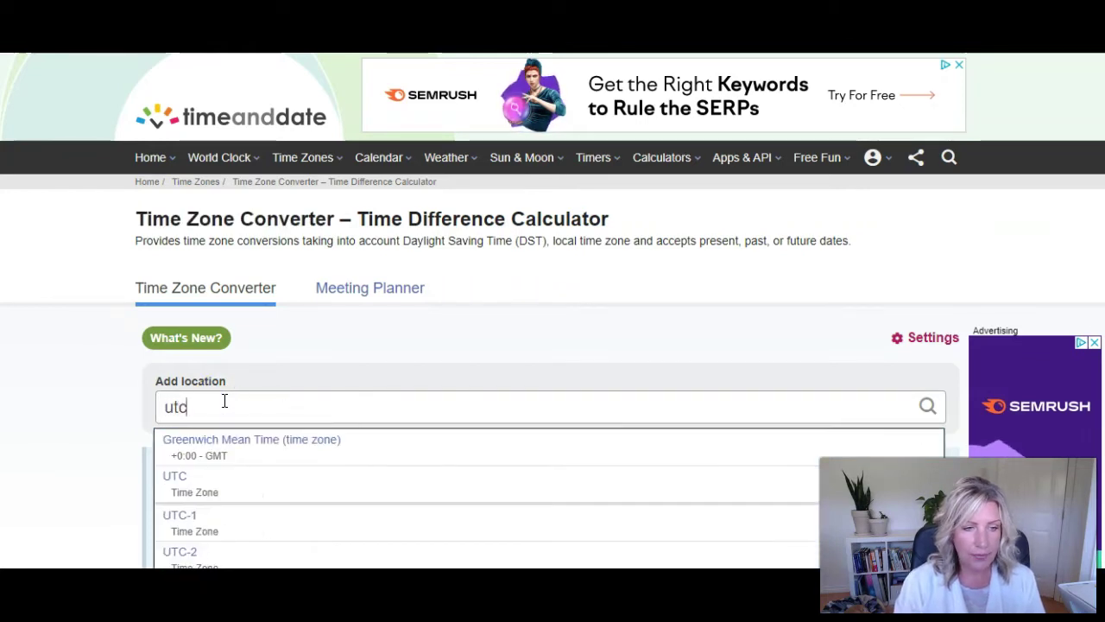
click(223, 482)
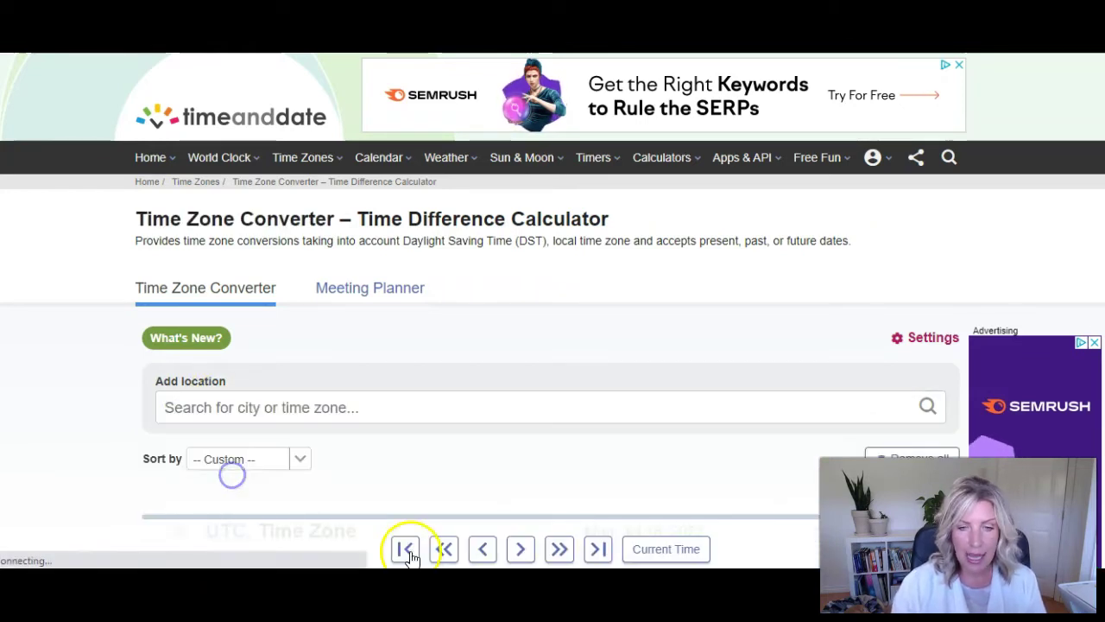
Step: Set the UTC entry to July 29, 2022 at 00:00 and close the date and time editor
scroll(559, 317, down, 1)
scroll(559, 317, down, 2)
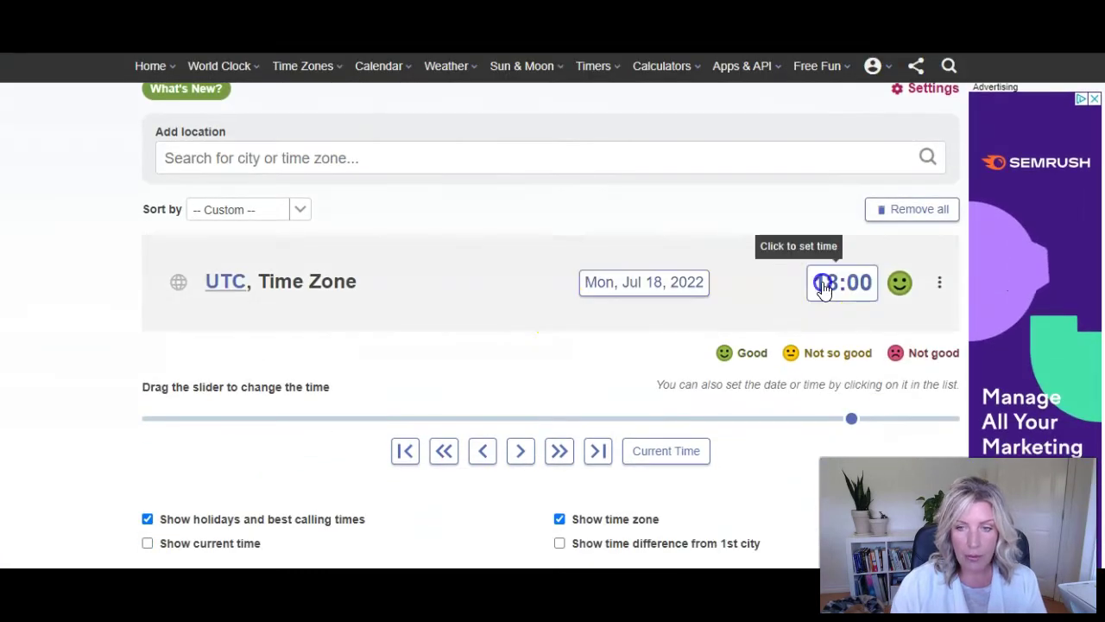
click(825, 283)
click(804, 293)
click(760, 298)
text(00)
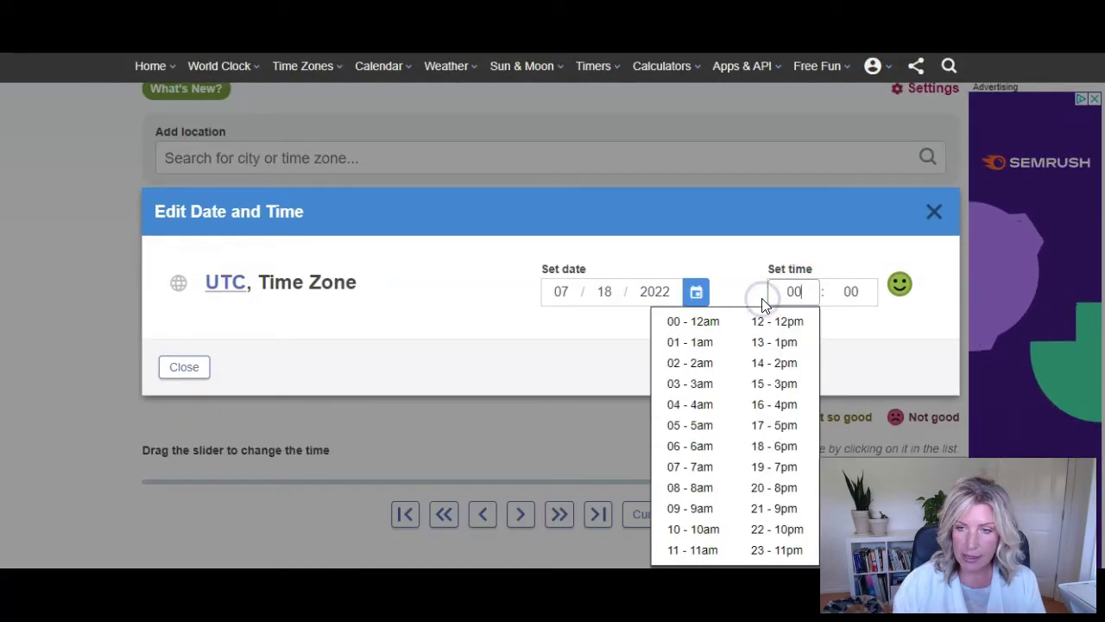
click(918, 328)
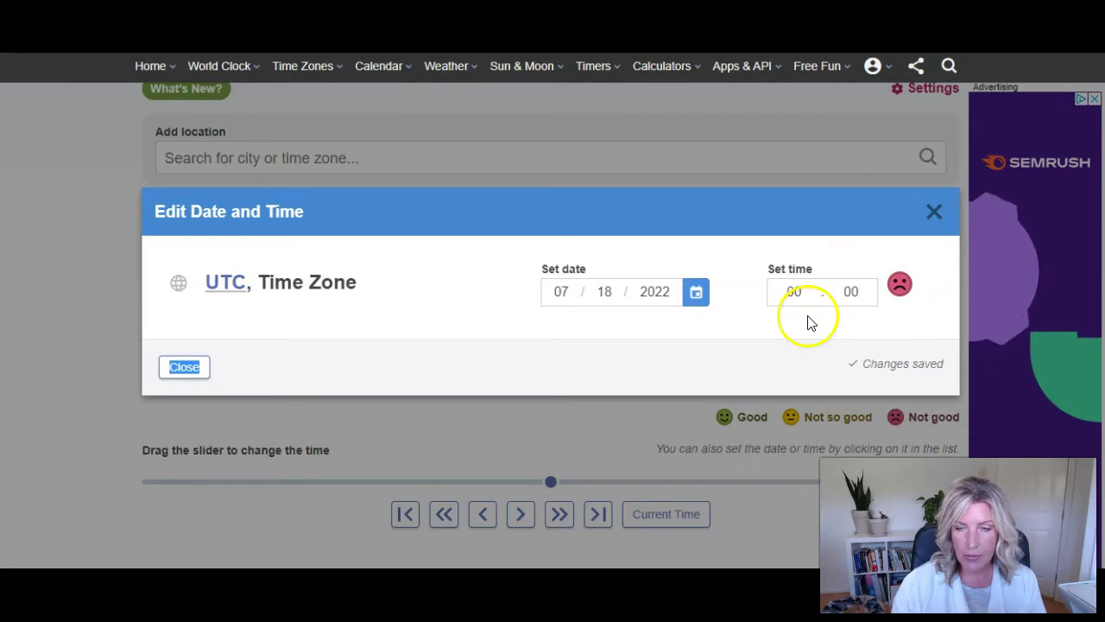
click(696, 292)
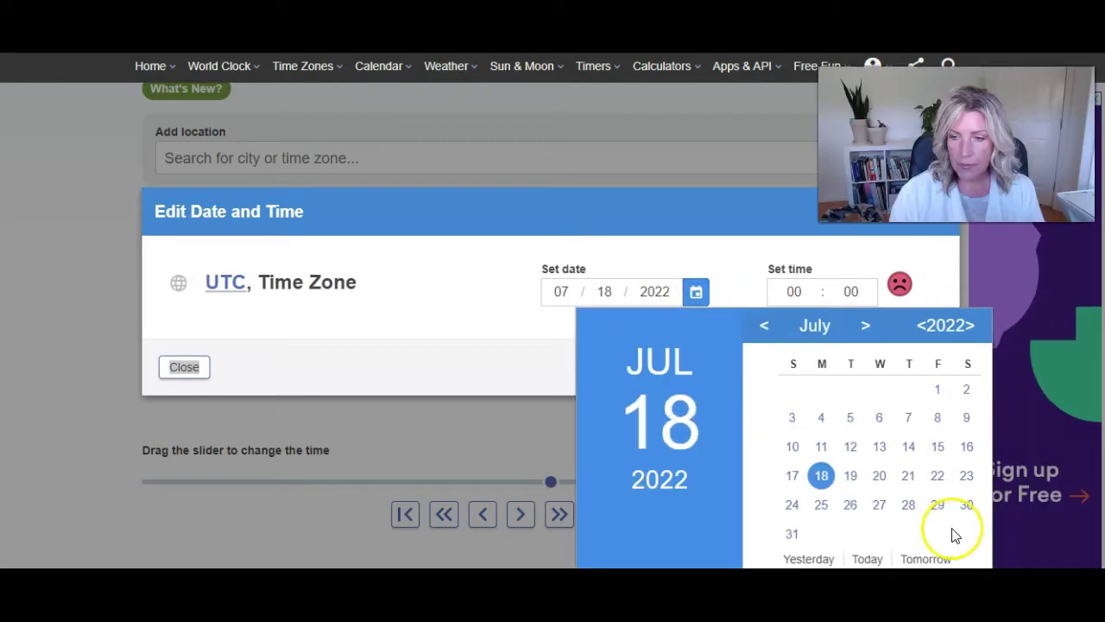
click(939, 505)
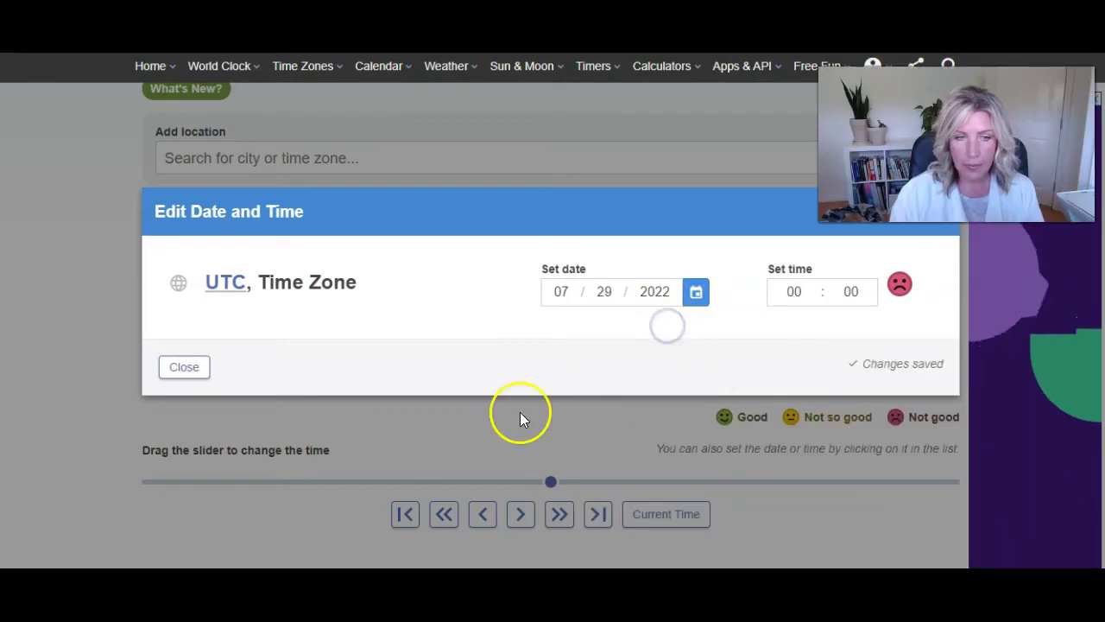
click(175, 369)
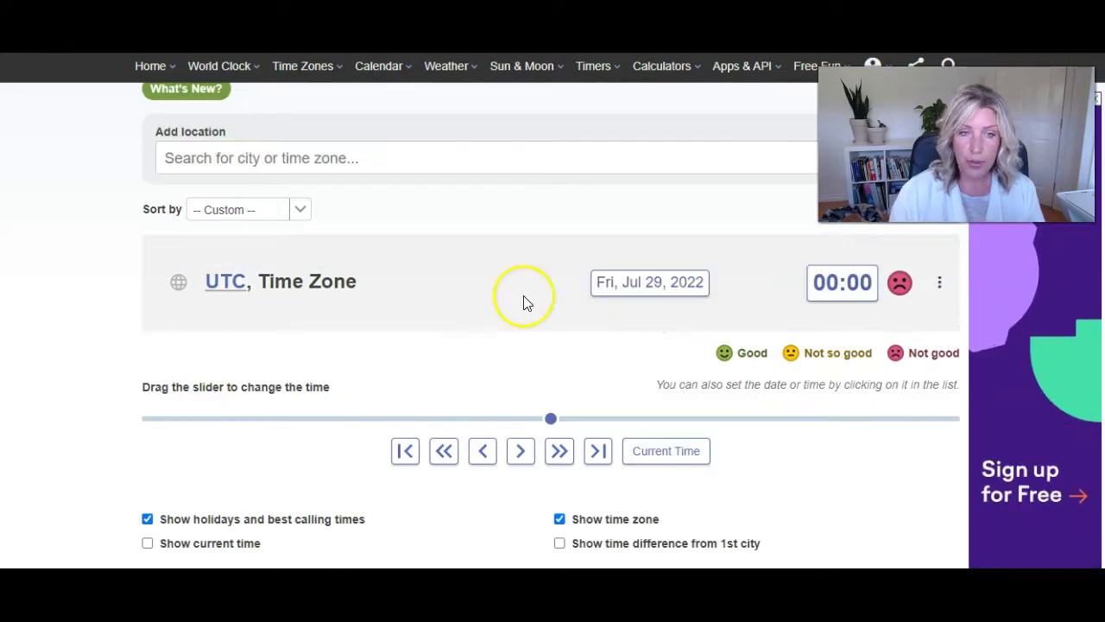
Step: Add Victoria, British Columbia, Canada as a second location for comparison with UTC
click(290, 155)
text(victo)
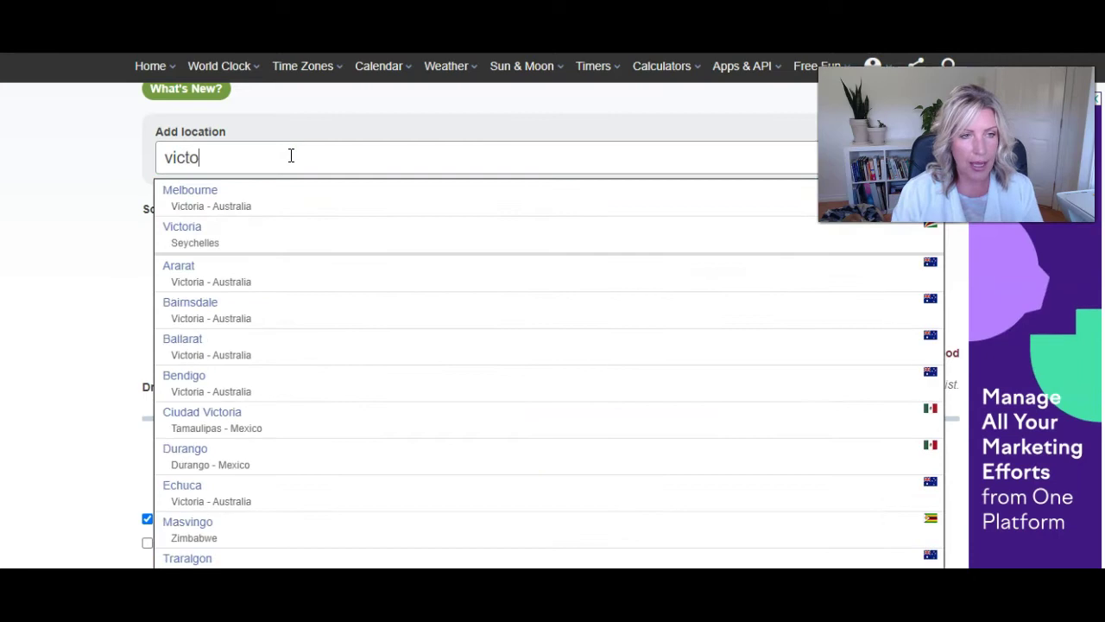
text(ria bc)
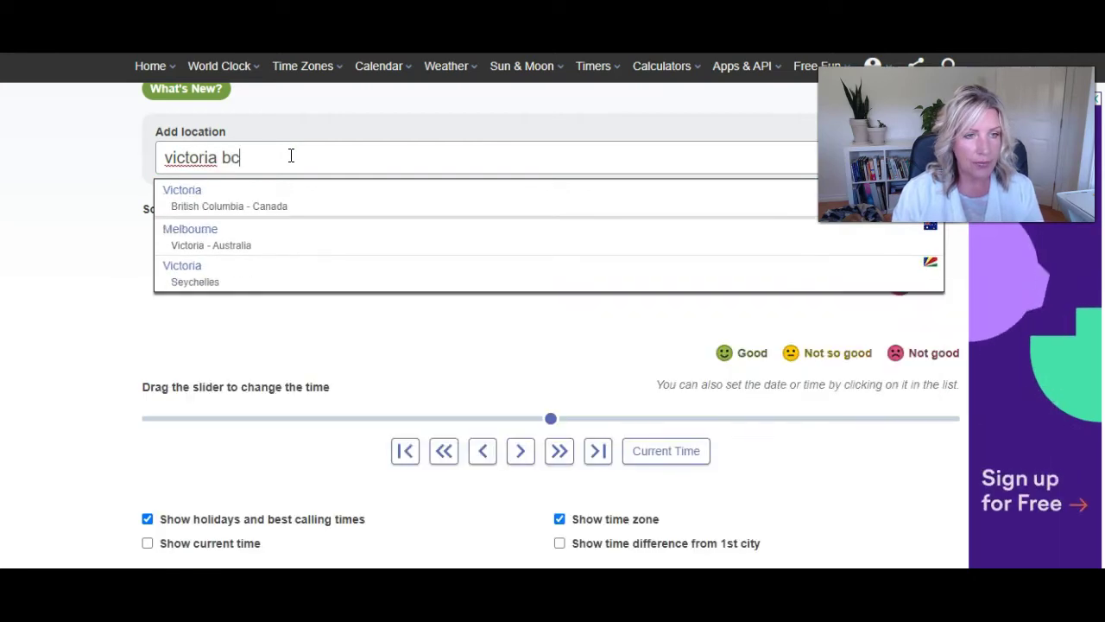
click(280, 198)
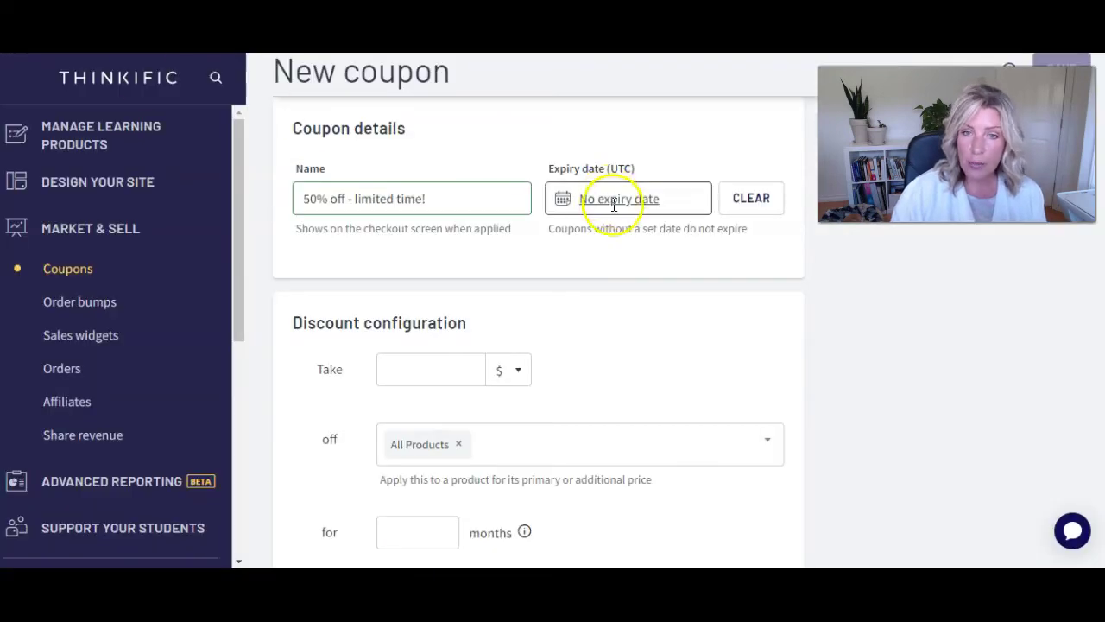
Step: In Thinkific's new coupon form, set the expiry date to 2022-07-29 and the discount amount to $98
click(636, 198)
click(741, 466)
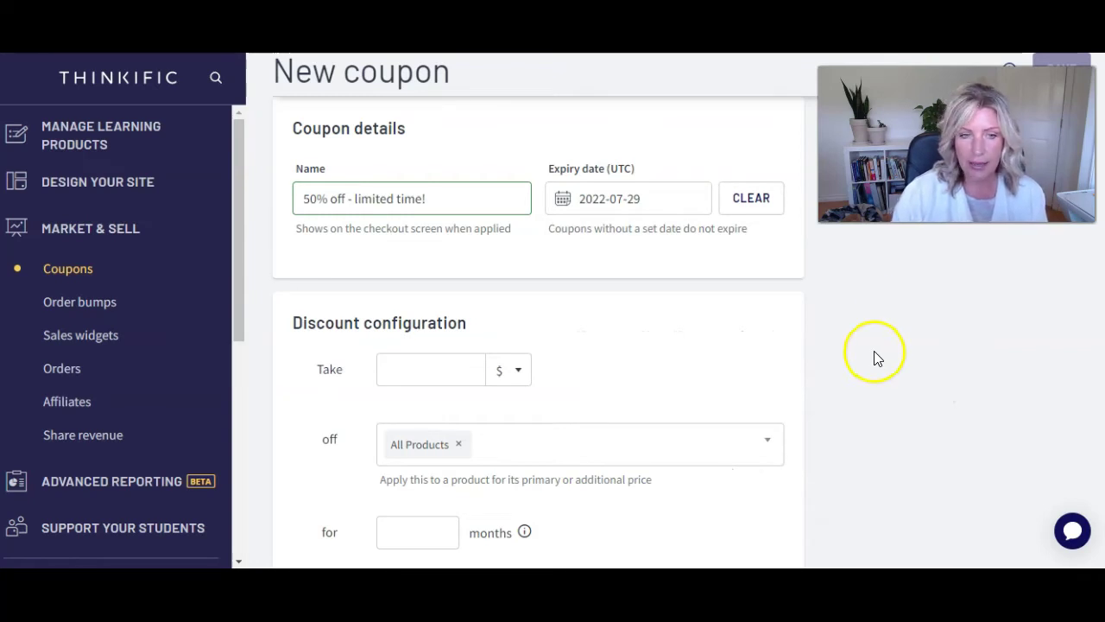
scroll(874, 350, down, 1)
drag(470, 242, 292, 250)
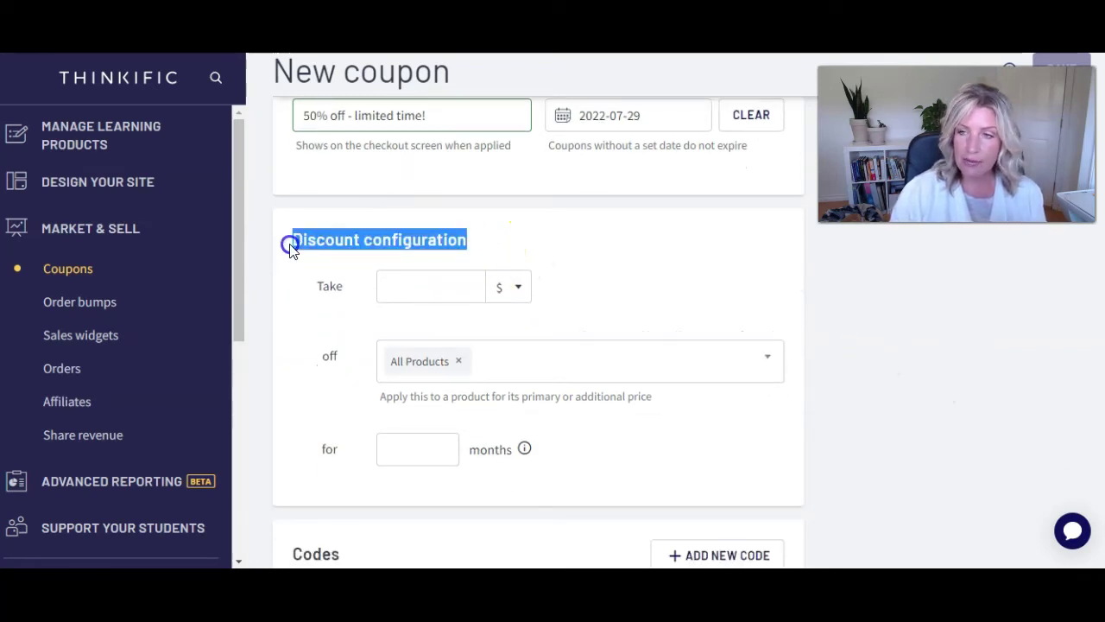
click(521, 288)
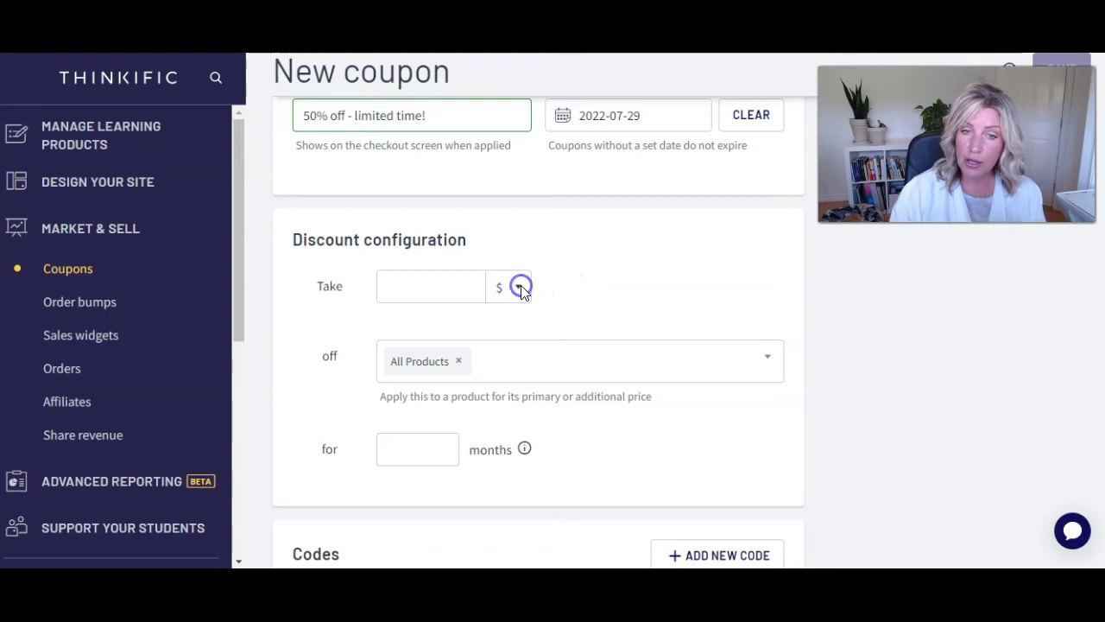
click(521, 288)
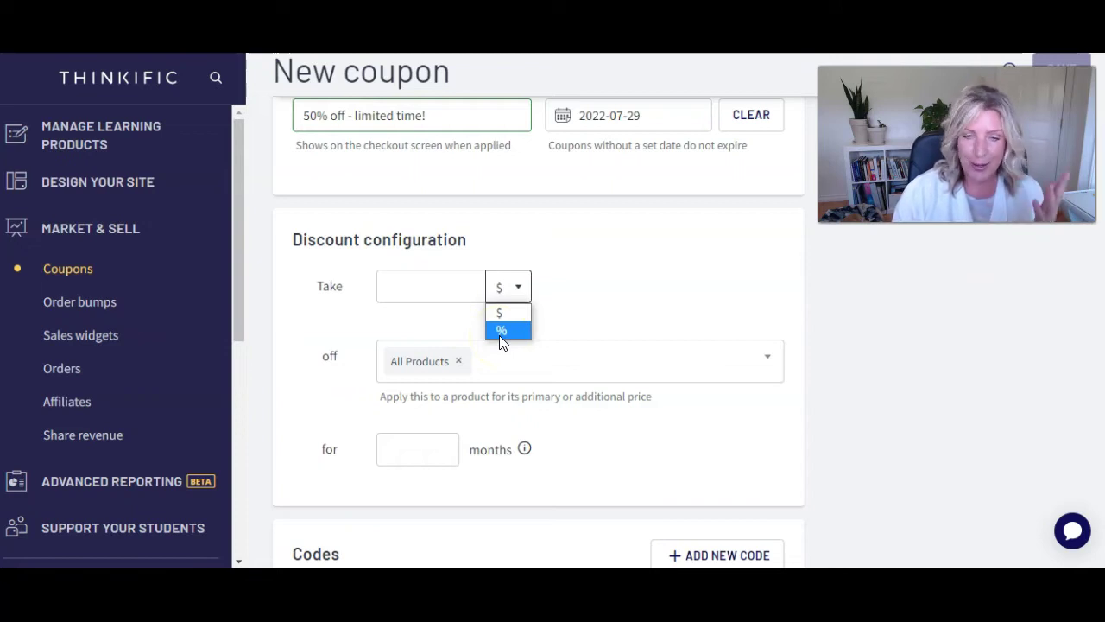
click(418, 291)
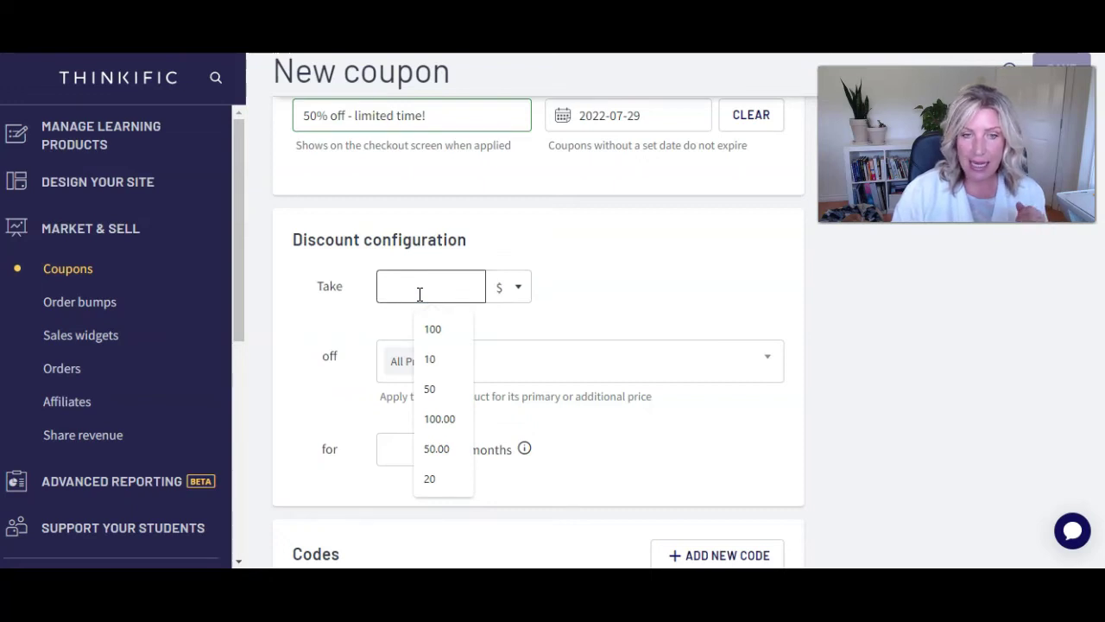
text(98)
click(432, 296)
click(676, 268)
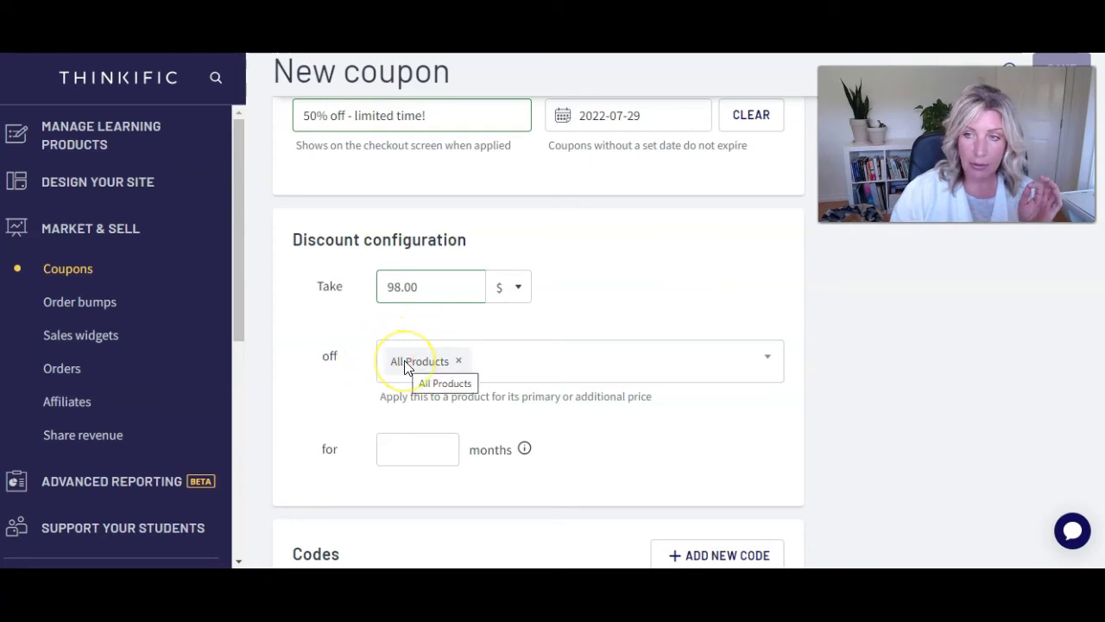
Step: Replace All Products with the Digital Marketing Basics course as the product the discount applies to
click(460, 362)
text(digit)
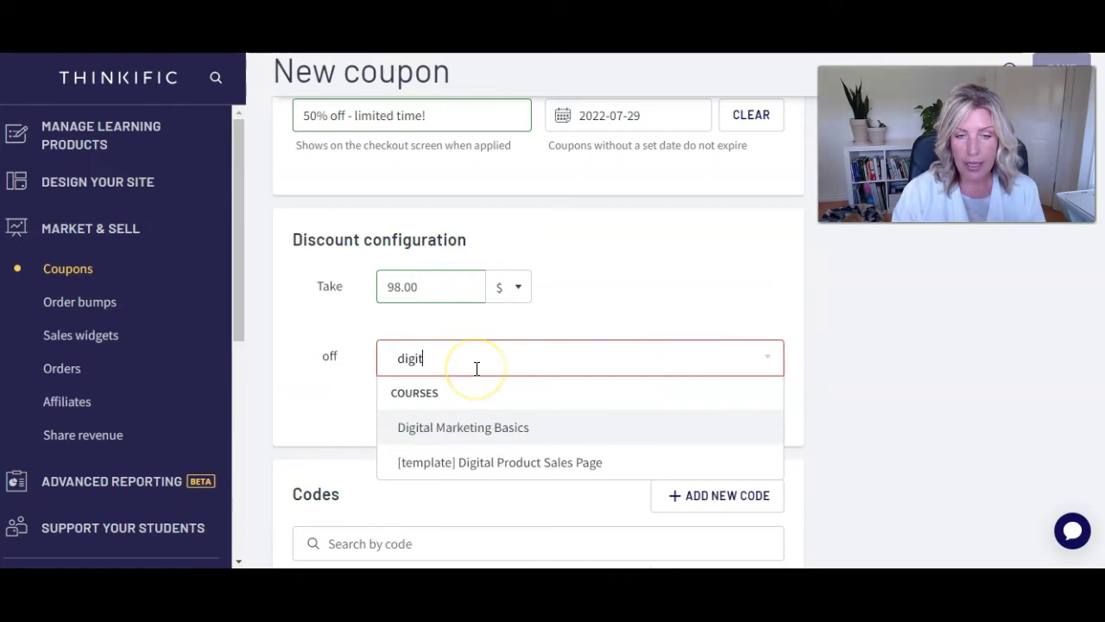
click(483, 427)
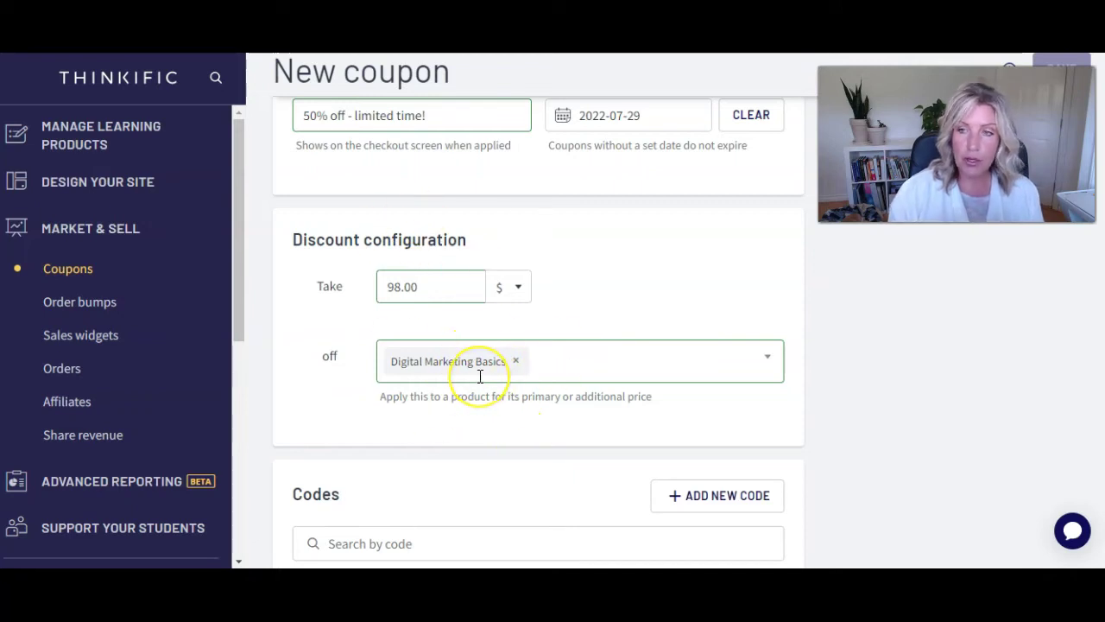
click(572, 367)
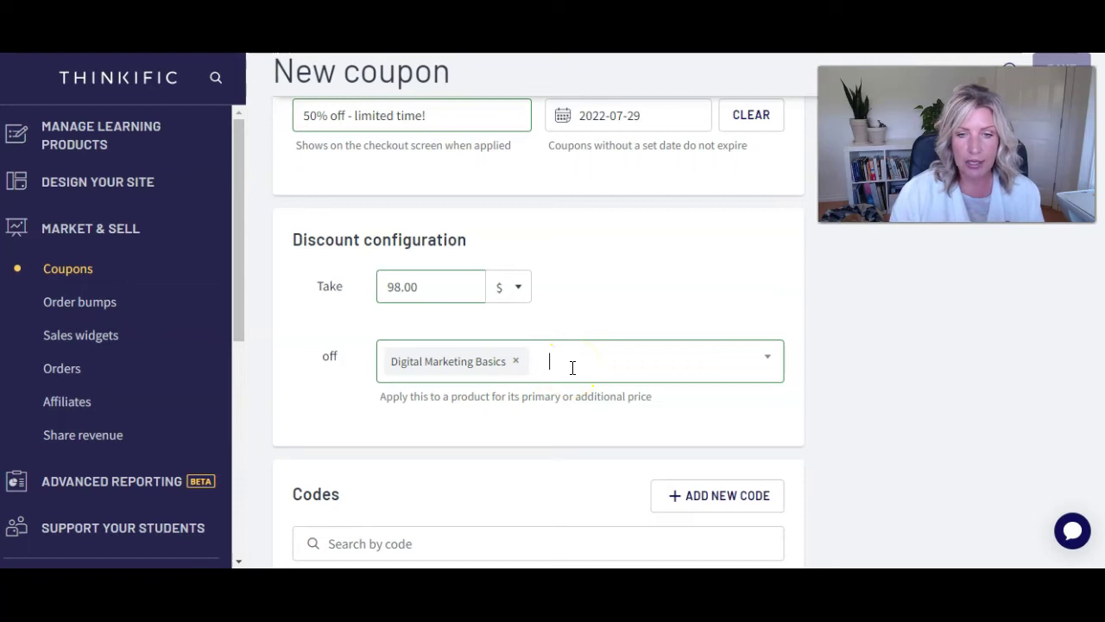
click(563, 367)
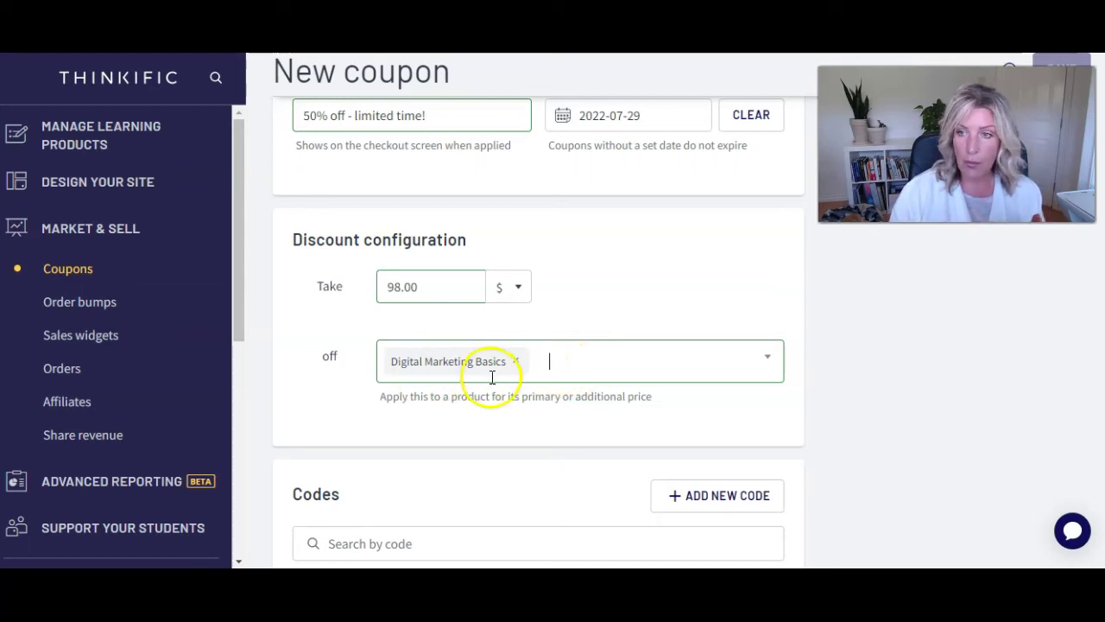
drag(456, 284, 366, 286)
click(722, 288)
scroll(489, 371, down, 1)
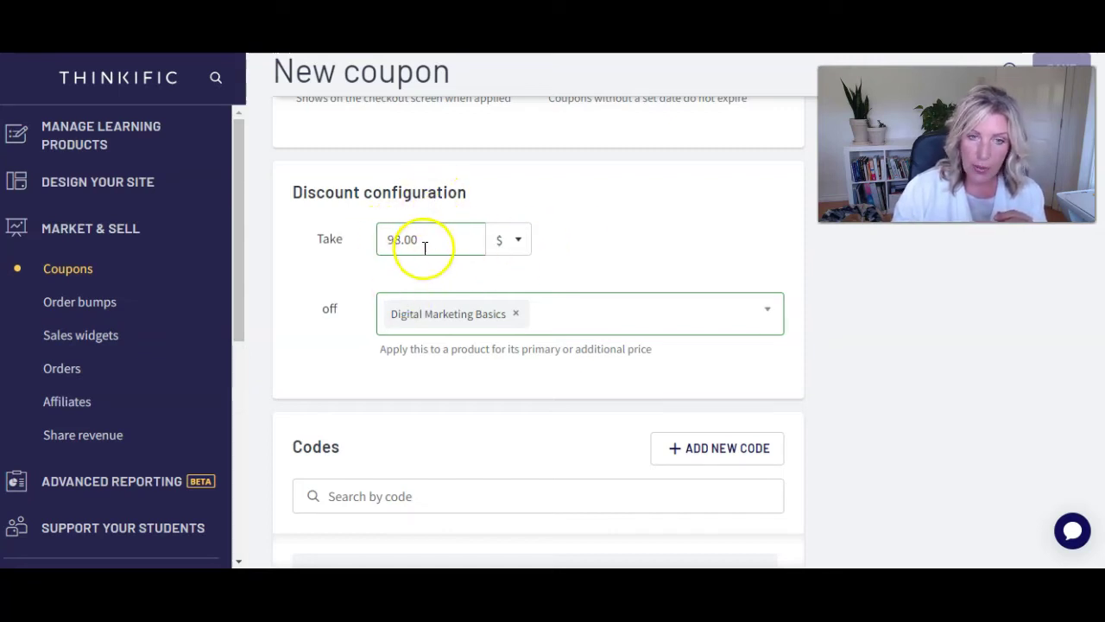
Step: In the coupon's Codes section, enter Video as the first code with a quantity of 10
click(370, 210)
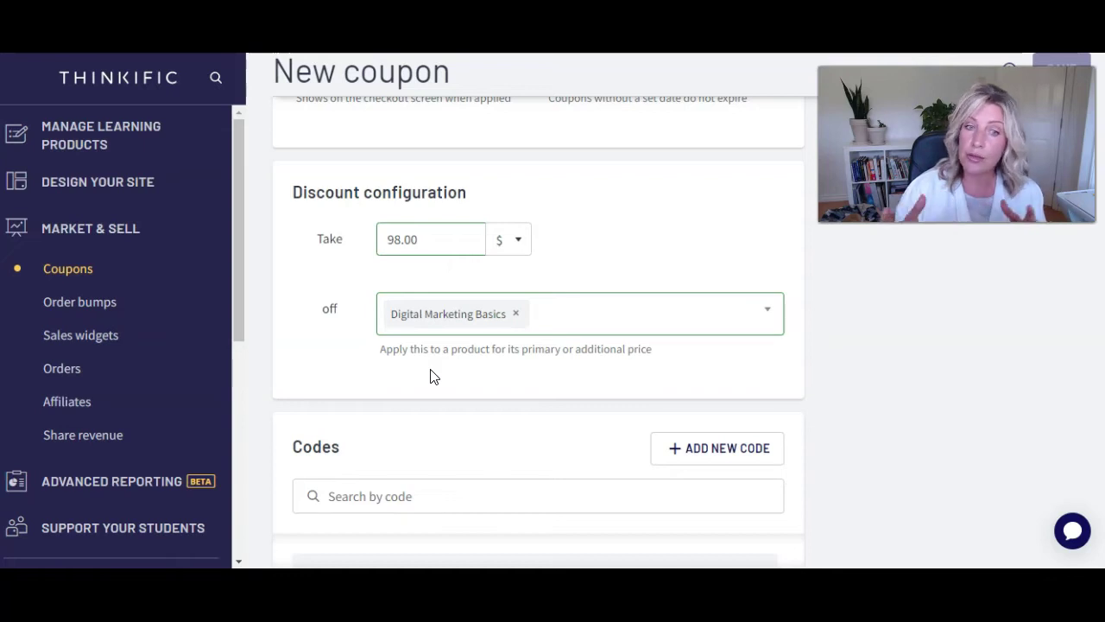
scroll(433, 376, down, 3)
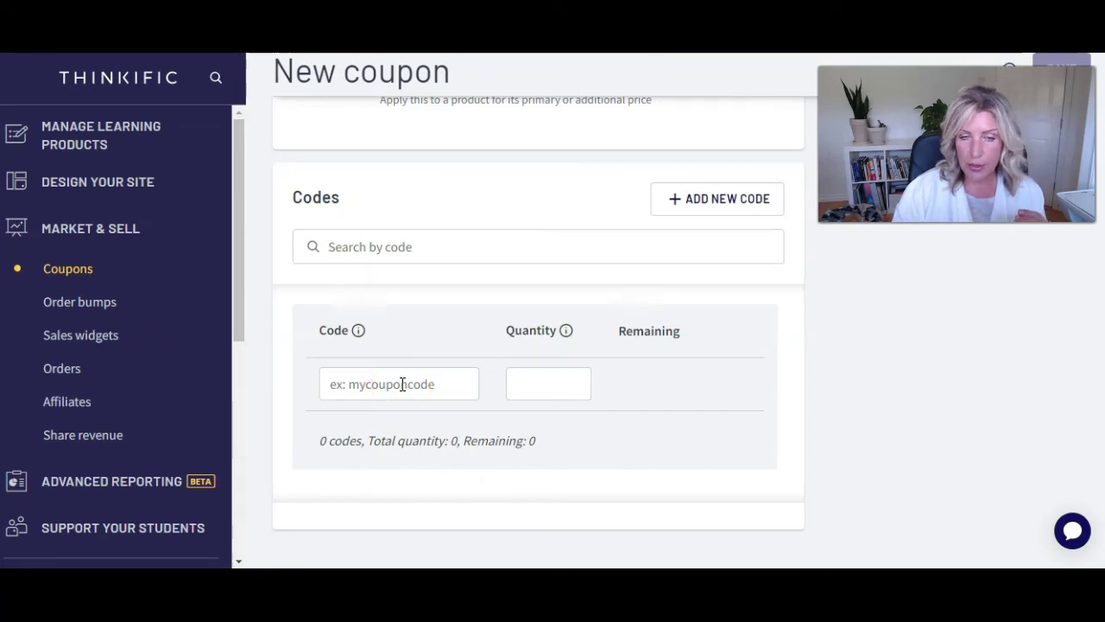
mouse_move(364, 330)
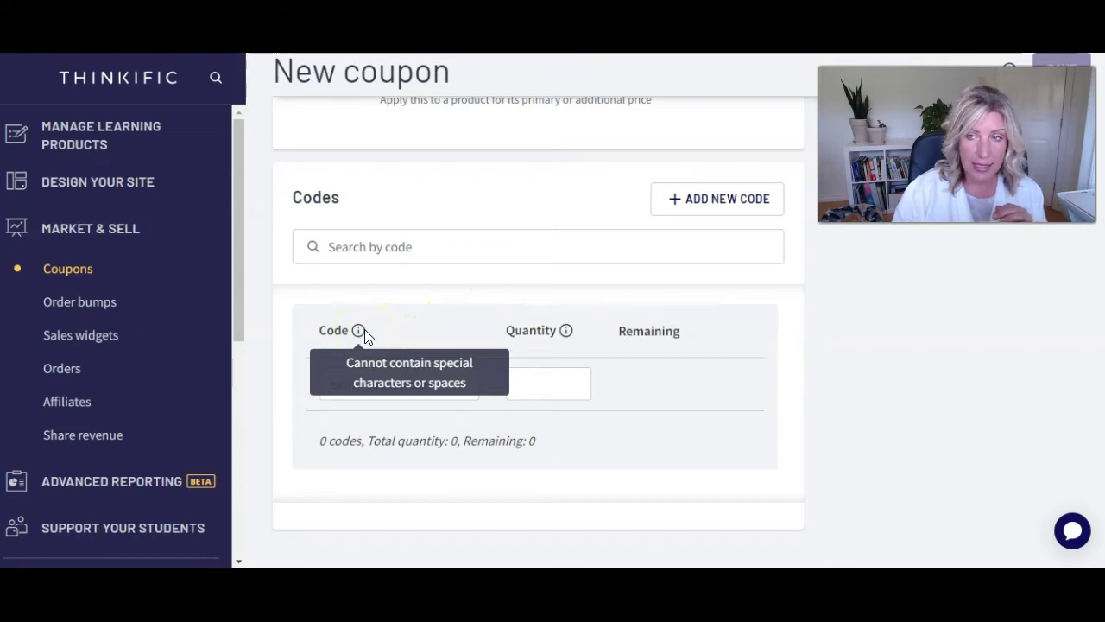
click(454, 311)
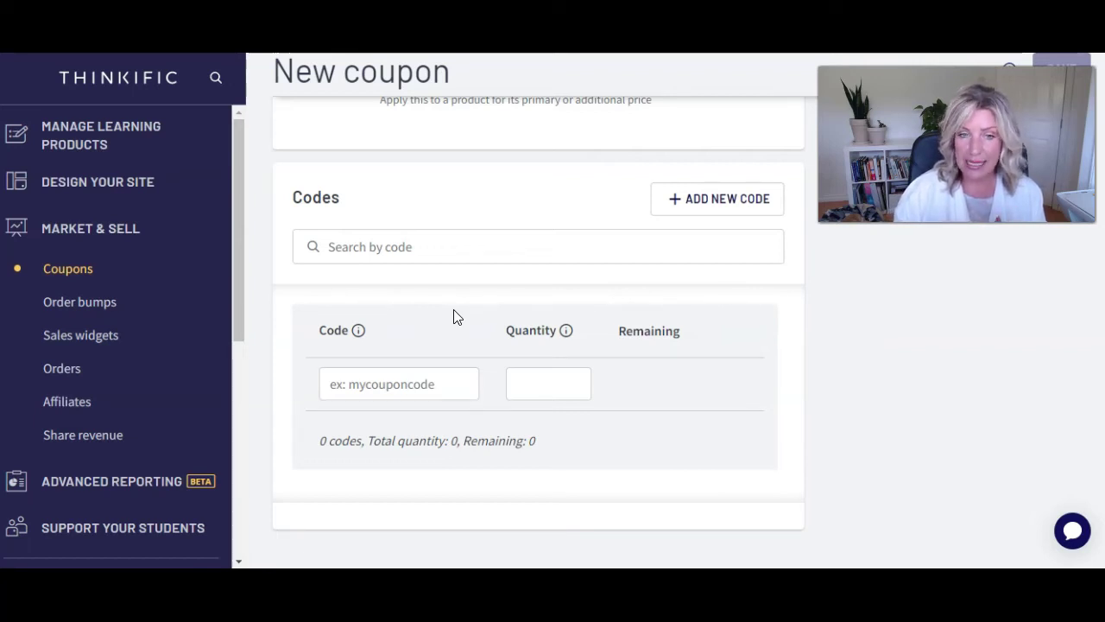
click(406, 383)
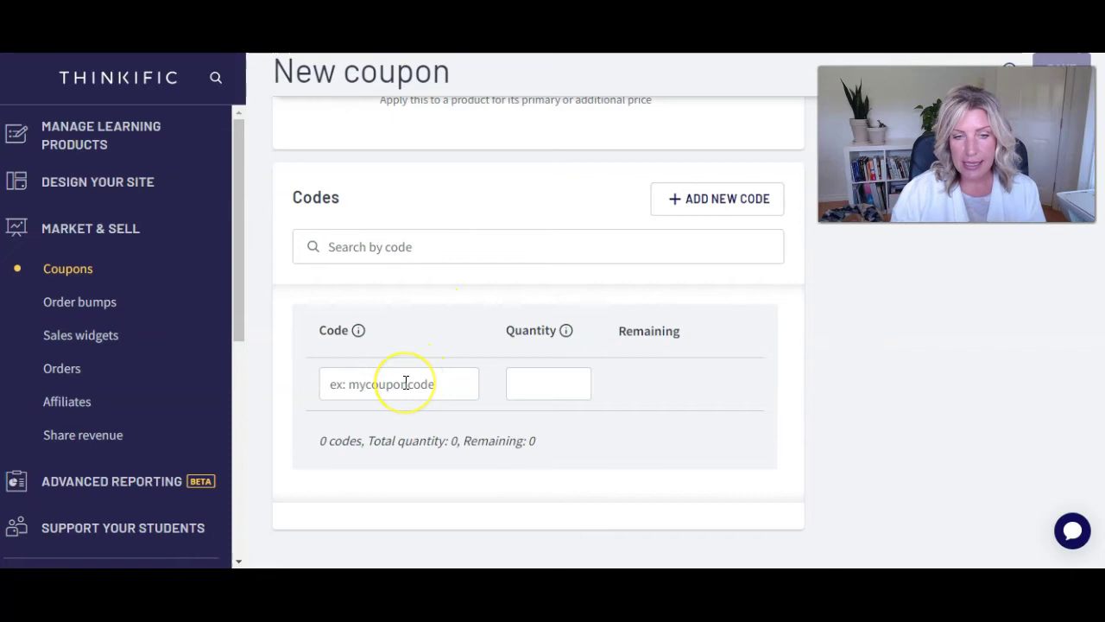
text(Video)
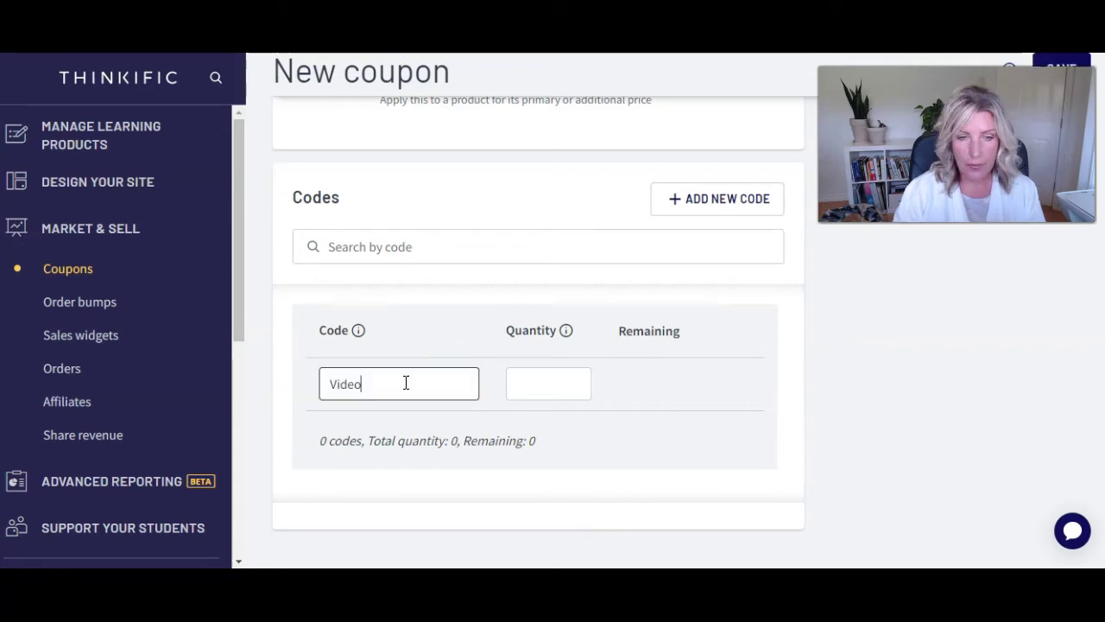
double_click(542, 328)
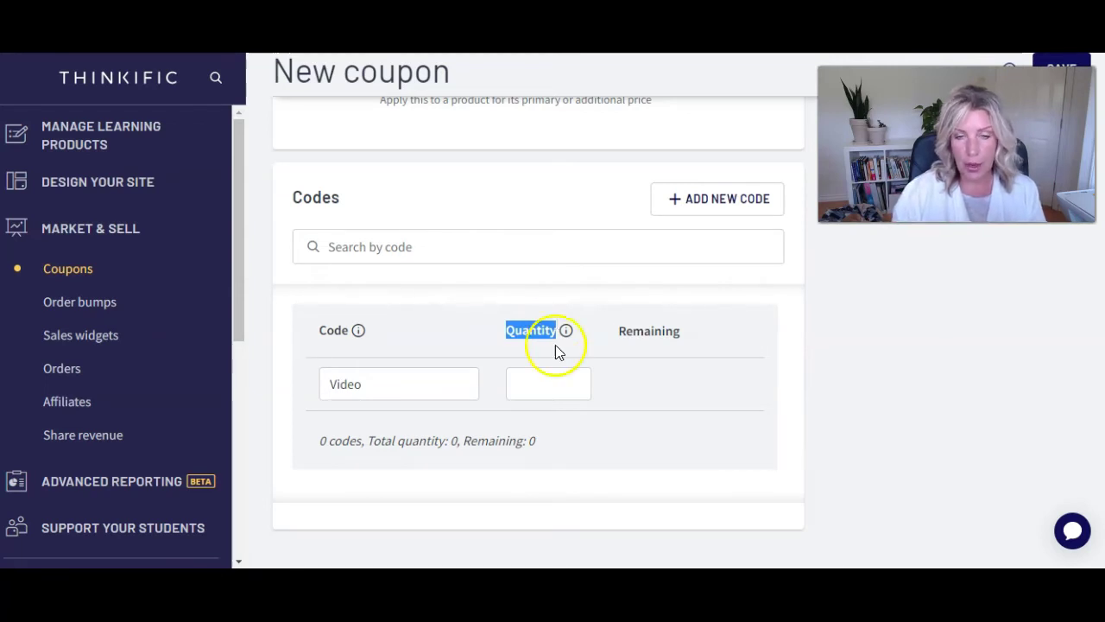
click(557, 378)
text(10)
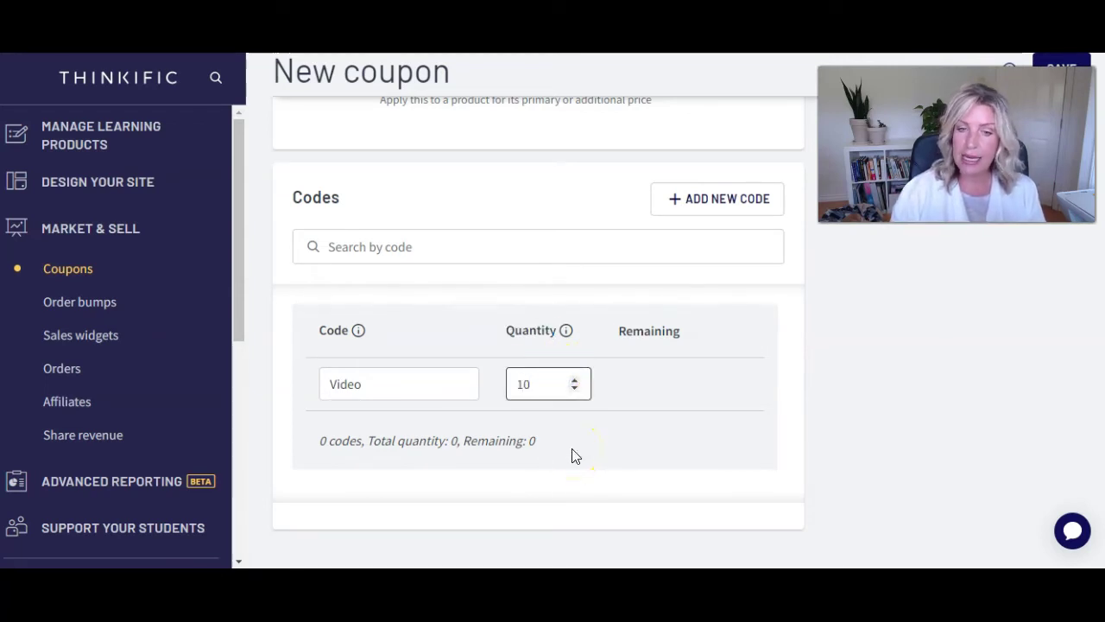
click(594, 437)
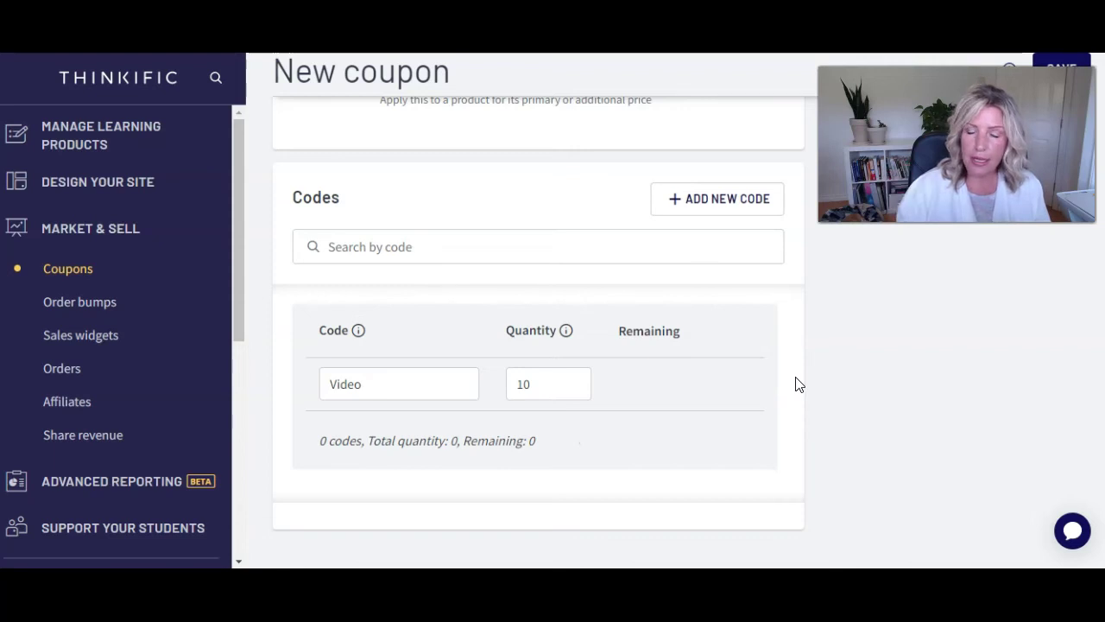
Step: Add another code row starting with Video, and rename the existing code of quantity 10 as Video10
click(672, 204)
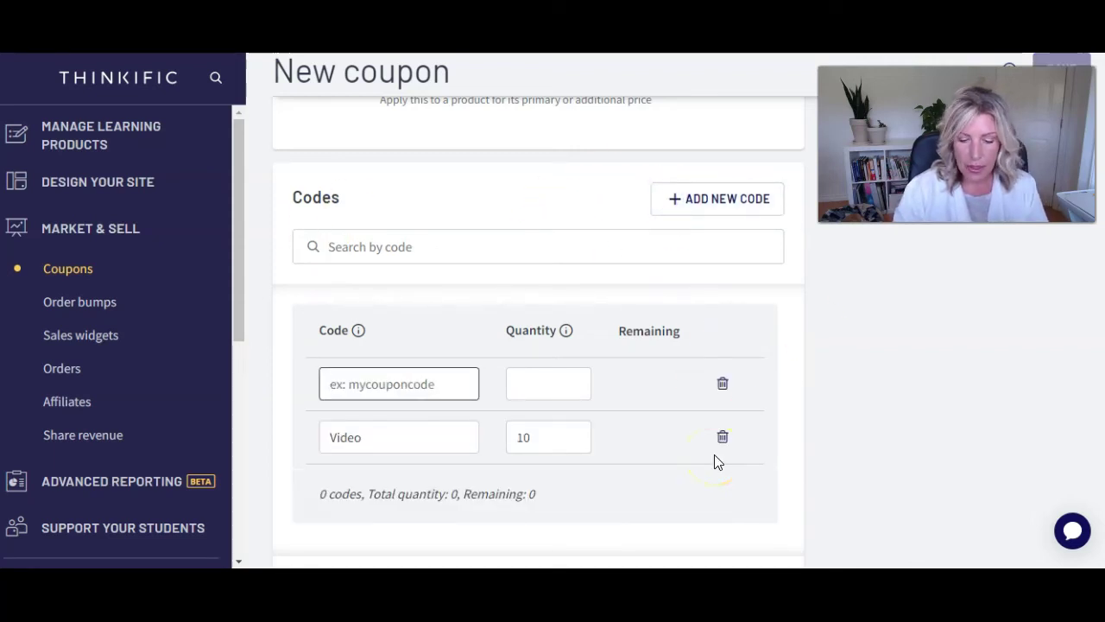
text(Video)
click(399, 441)
text(10)
double_click(518, 437)
Step: Complete the new code as Video14 with a quantity of 14 and save the coupon
click(419, 377)
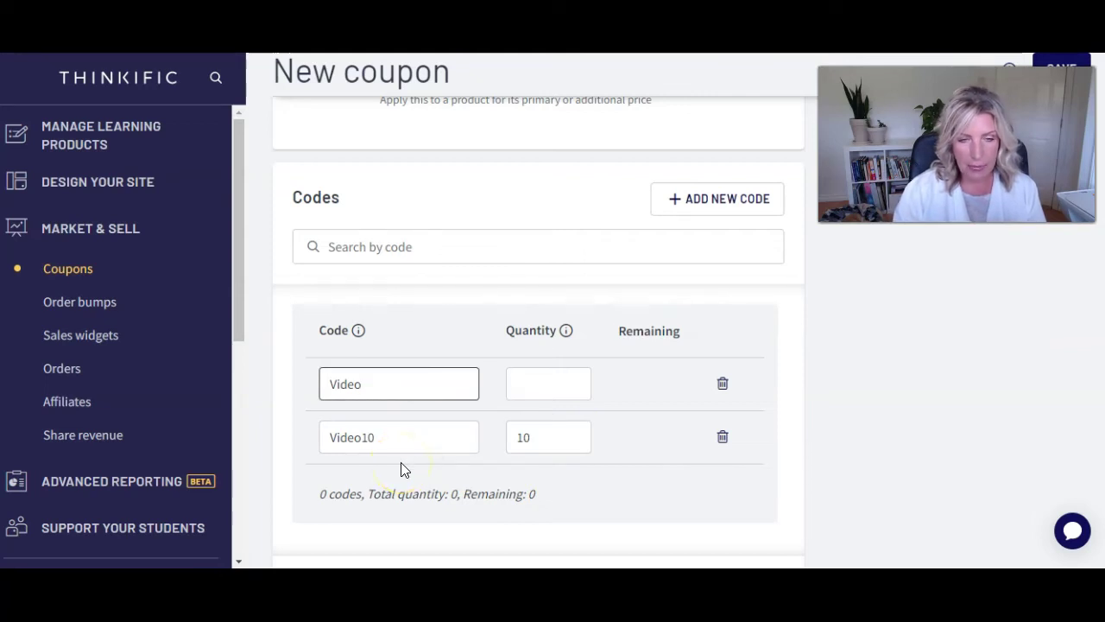
text(14)
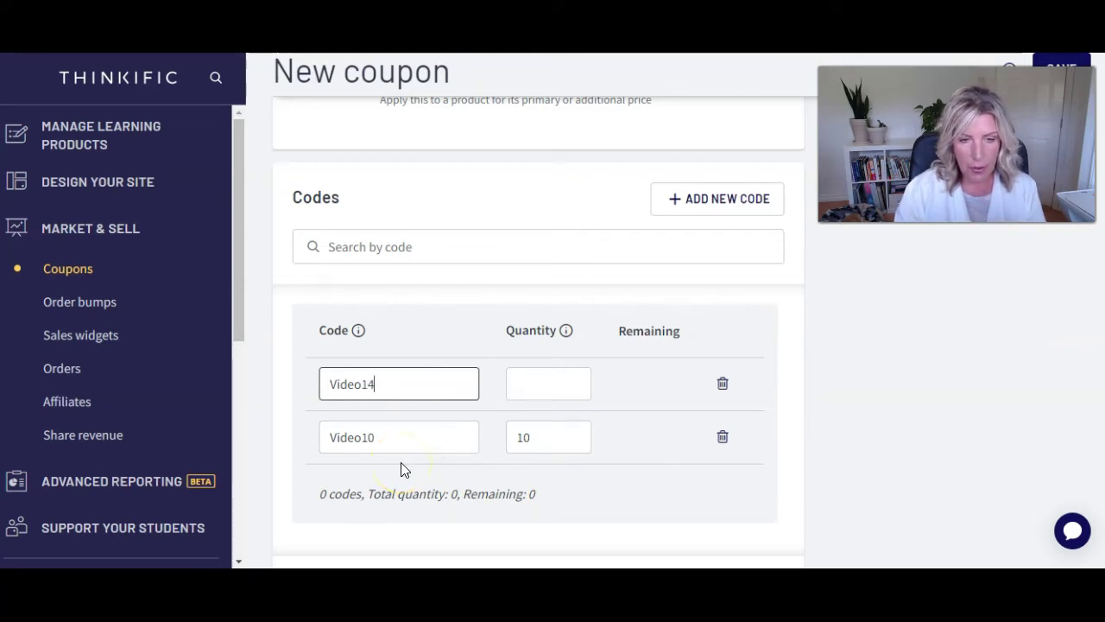
click(521, 383)
text(14)
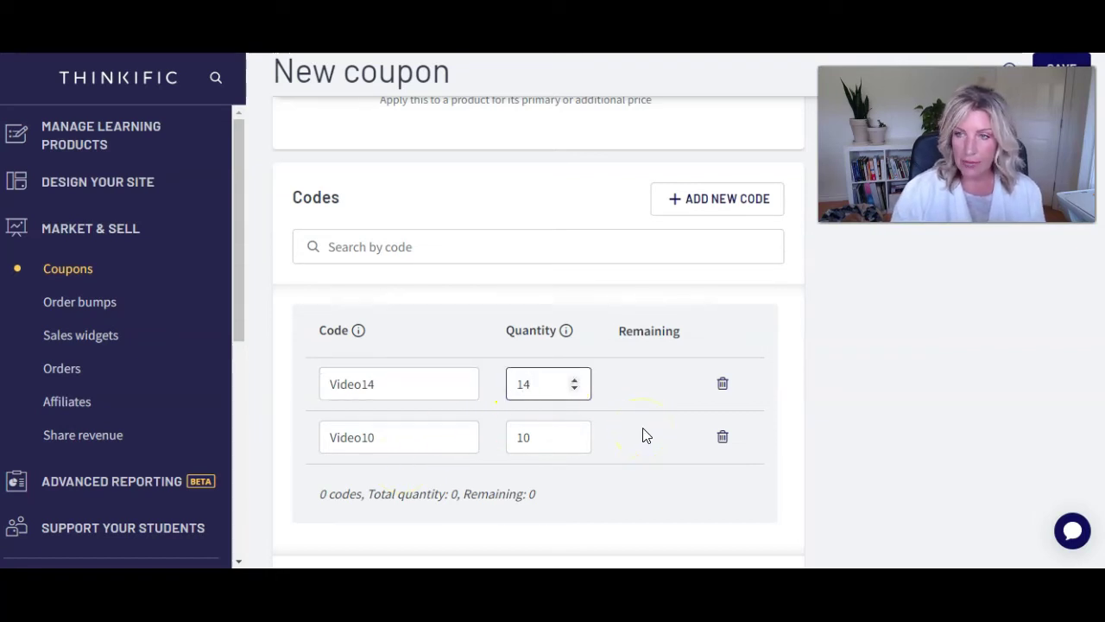
click(1060, 73)
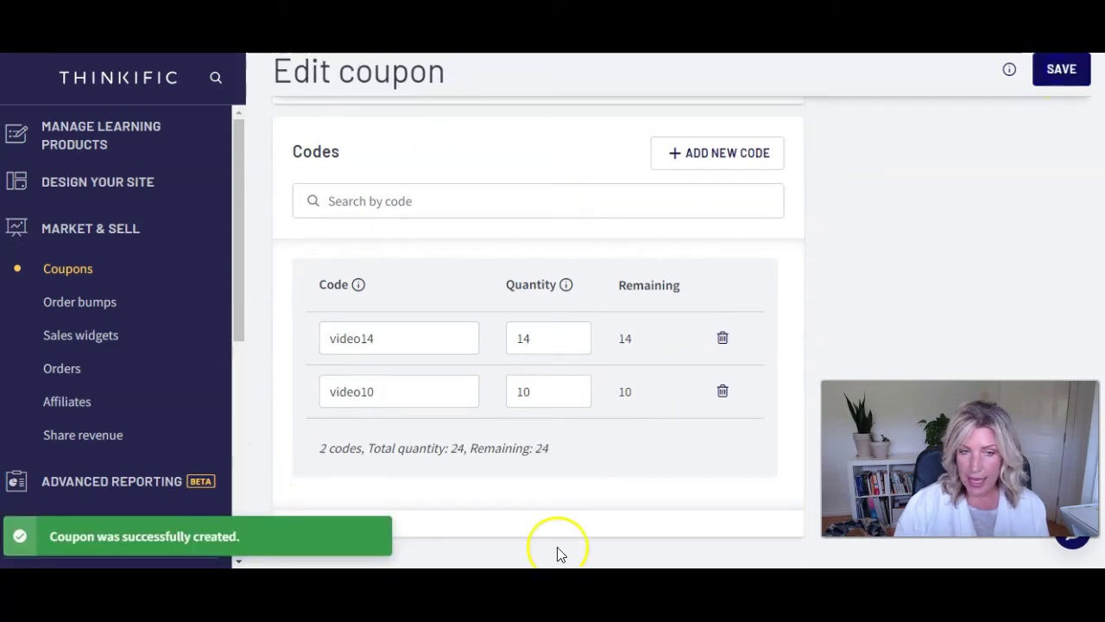
double_click(509, 337)
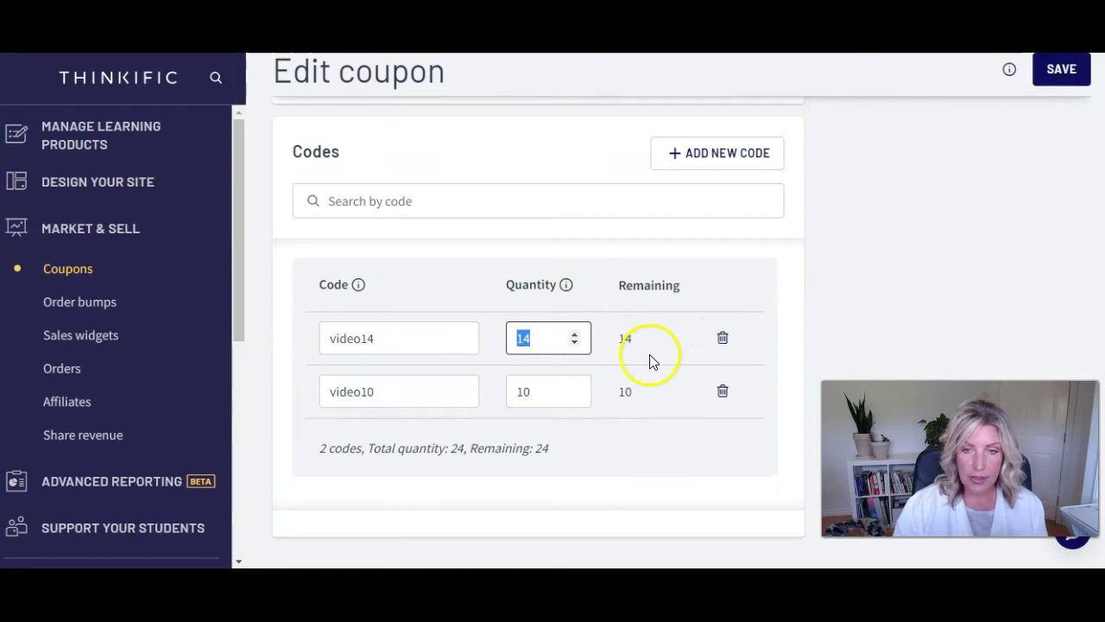
double_click(614, 346)
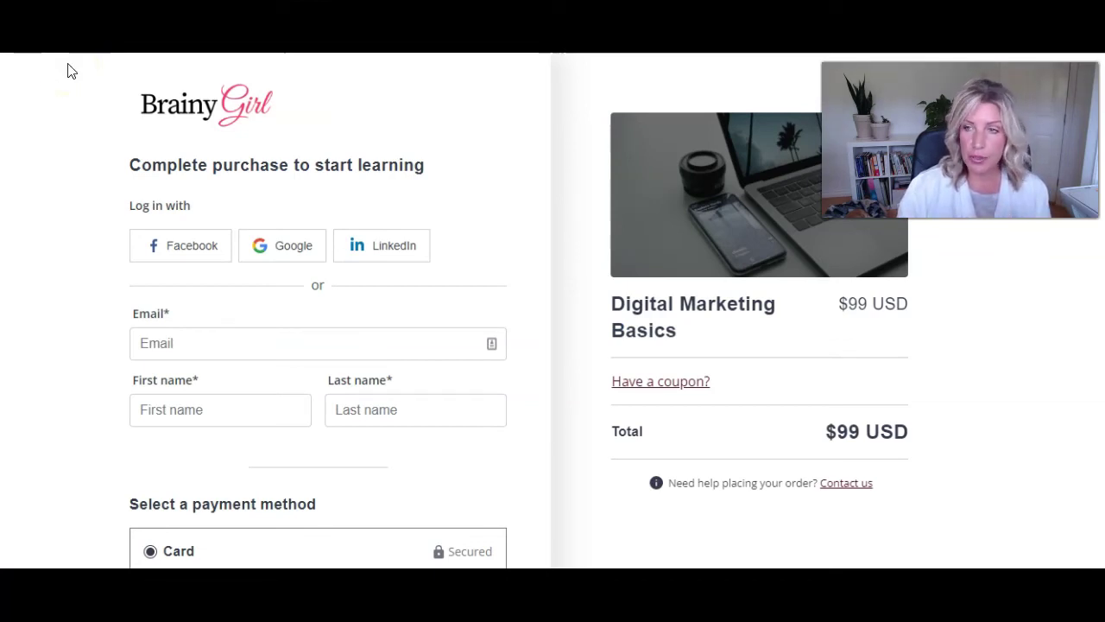
Step: On the Digital Marketing Basics checkout page, apply the coupon code Video10 and examine the coupon label, discount and total
drag(839, 303, 920, 311)
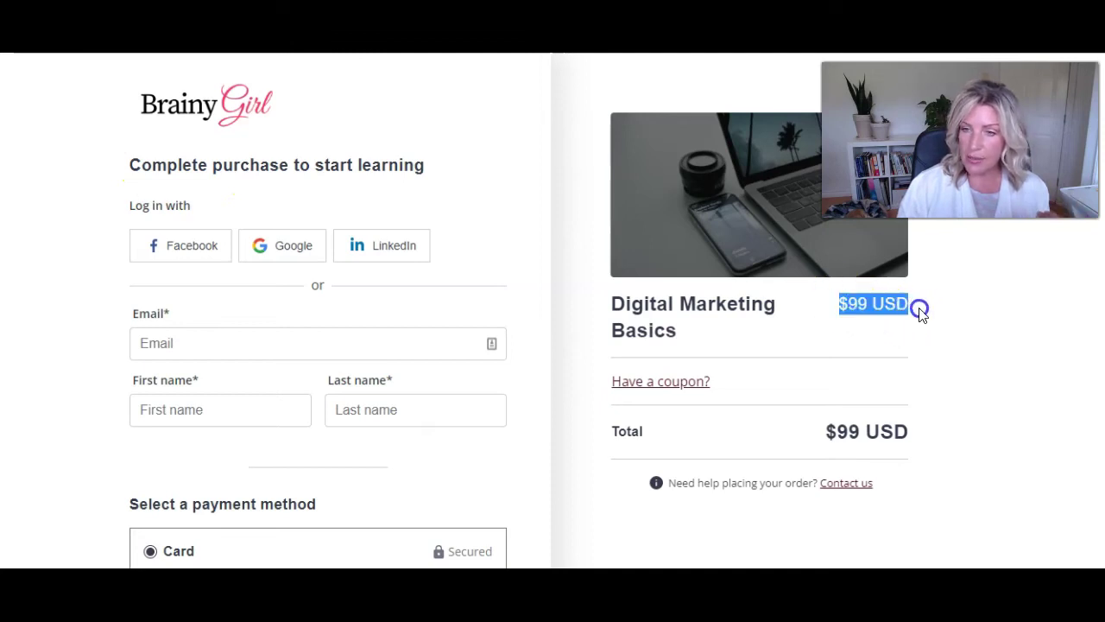
click(661, 385)
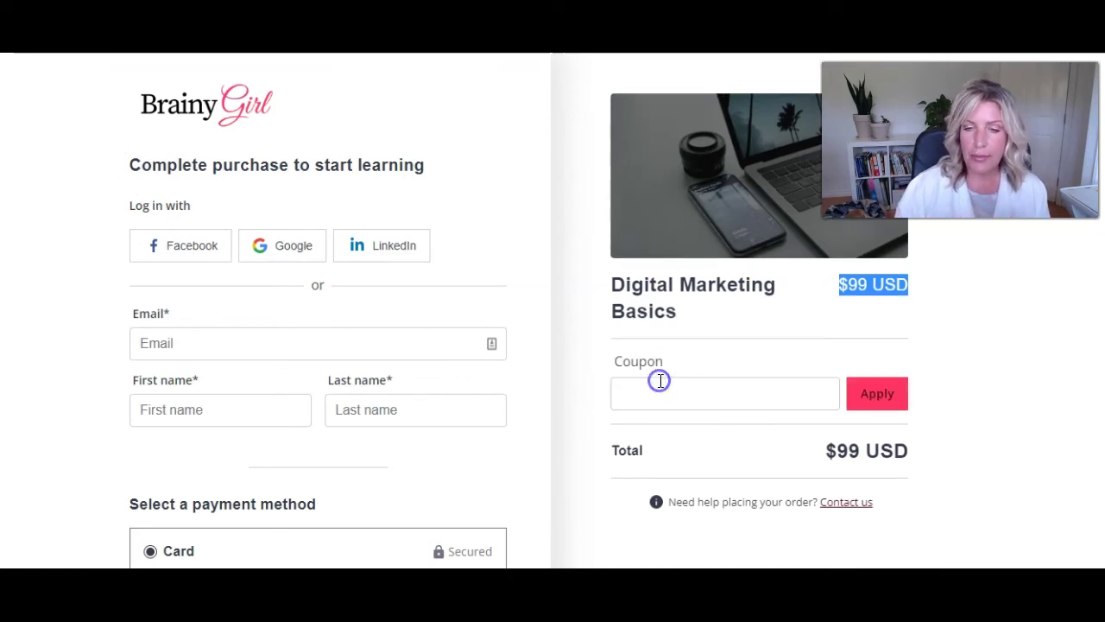
click(666, 398)
text(Video10)
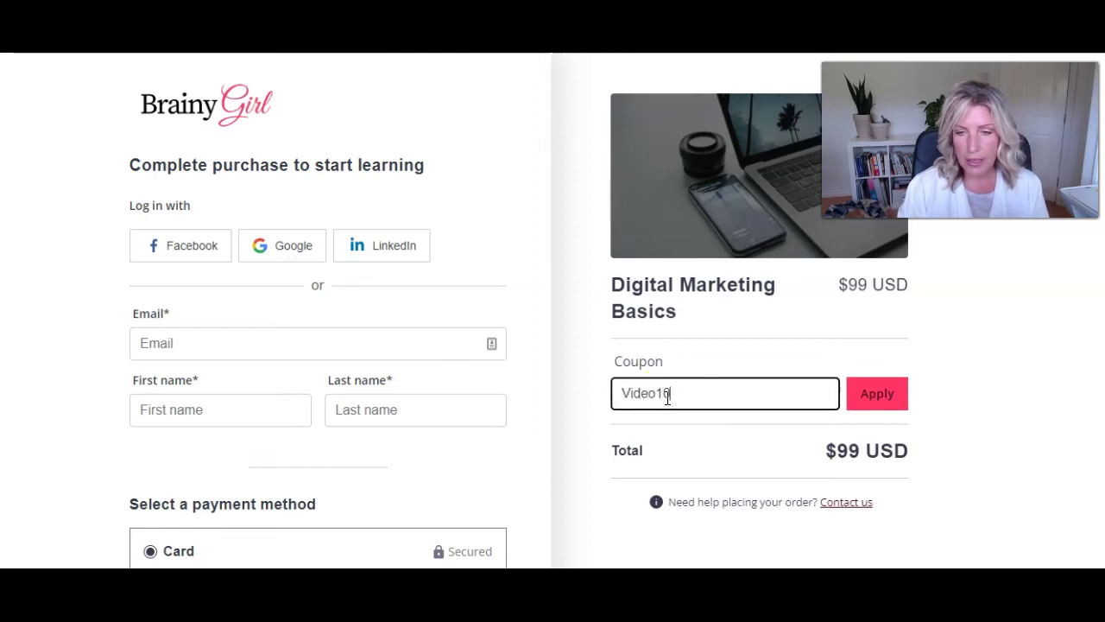
click(875, 397)
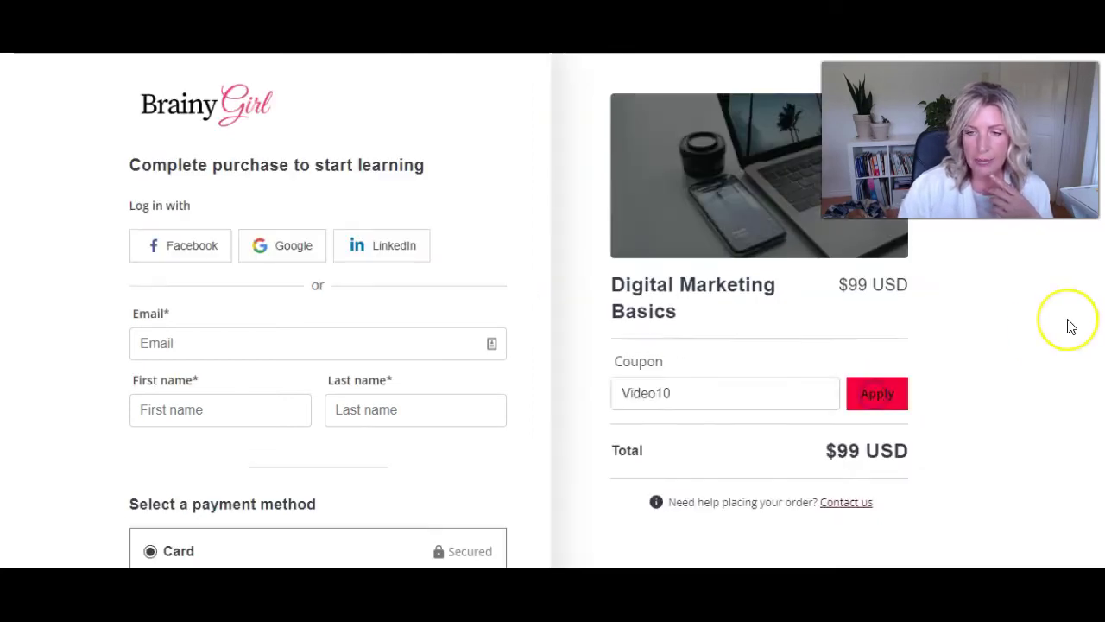
drag(914, 375, 854, 380)
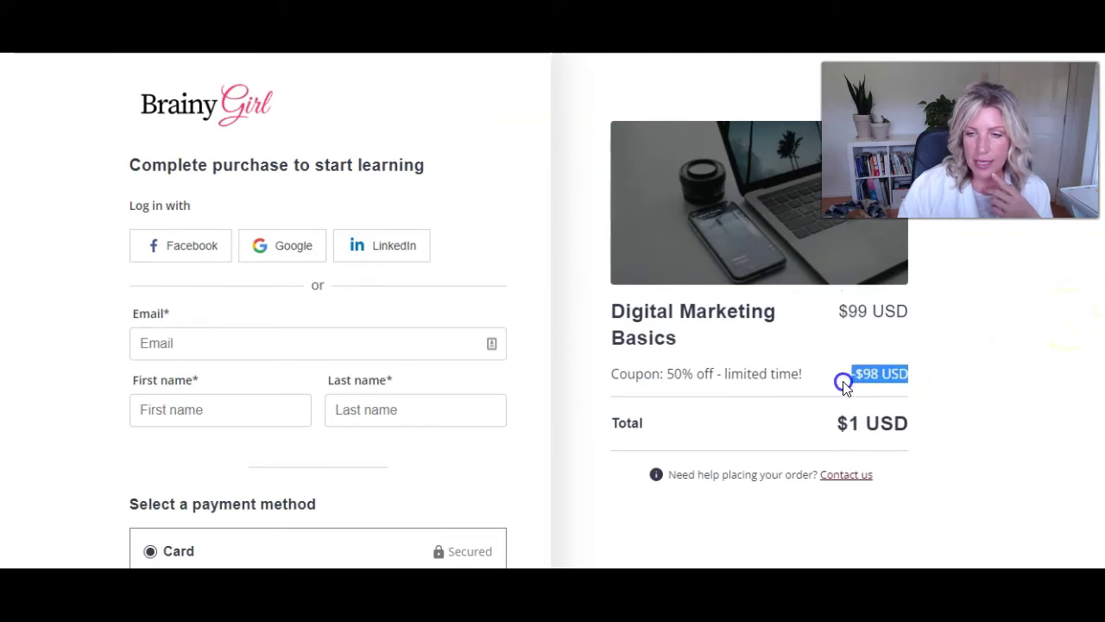
drag(669, 373, 831, 373)
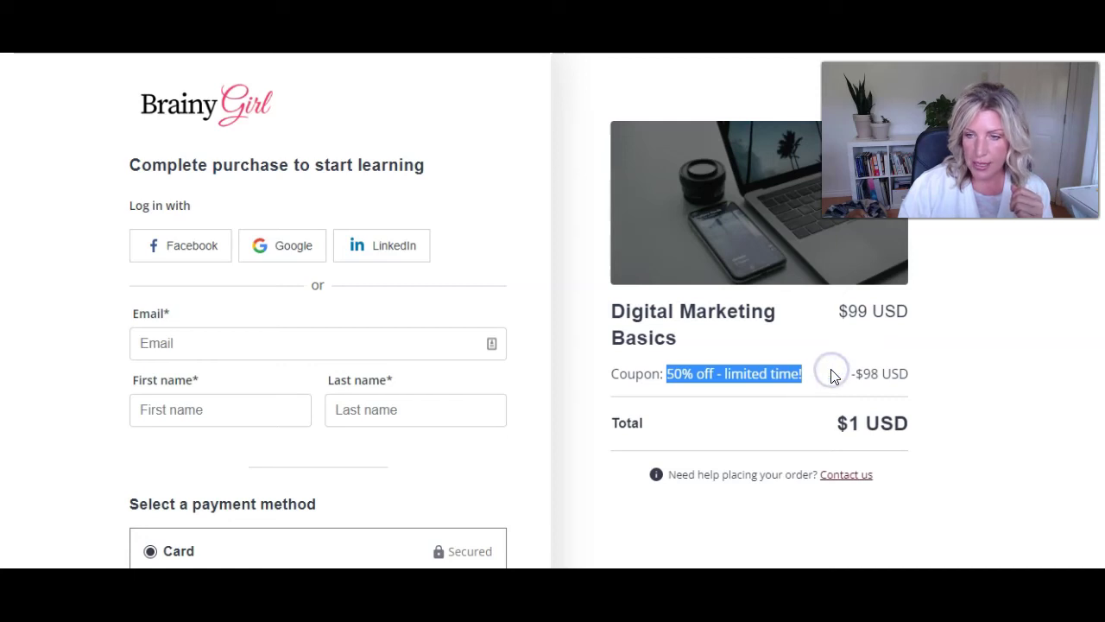
click(888, 374)
drag(913, 424, 832, 422)
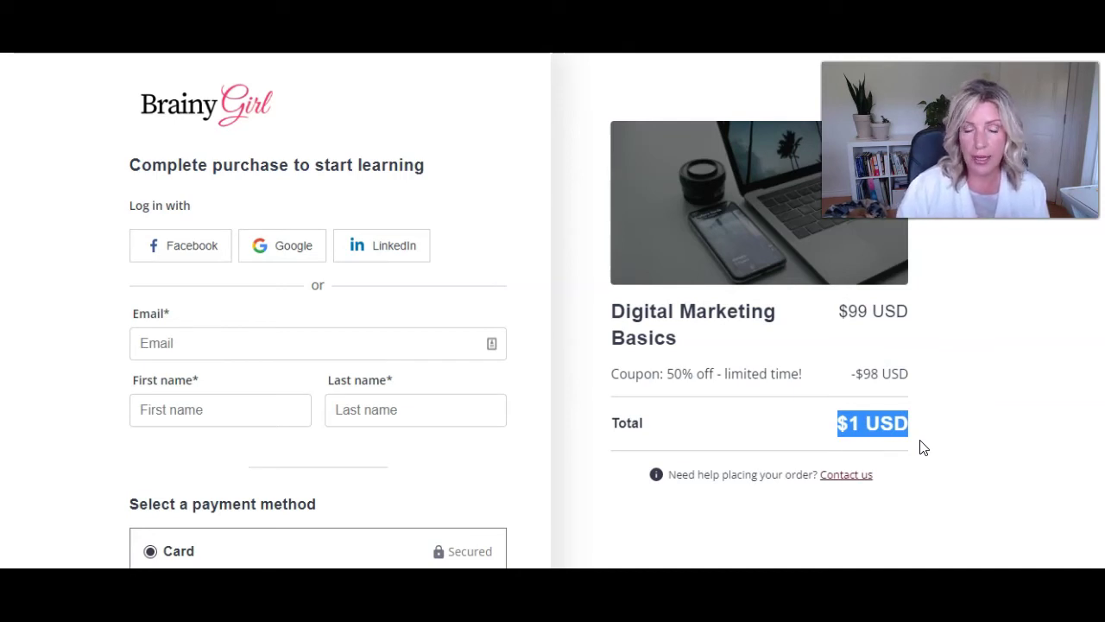
click(767, 488)
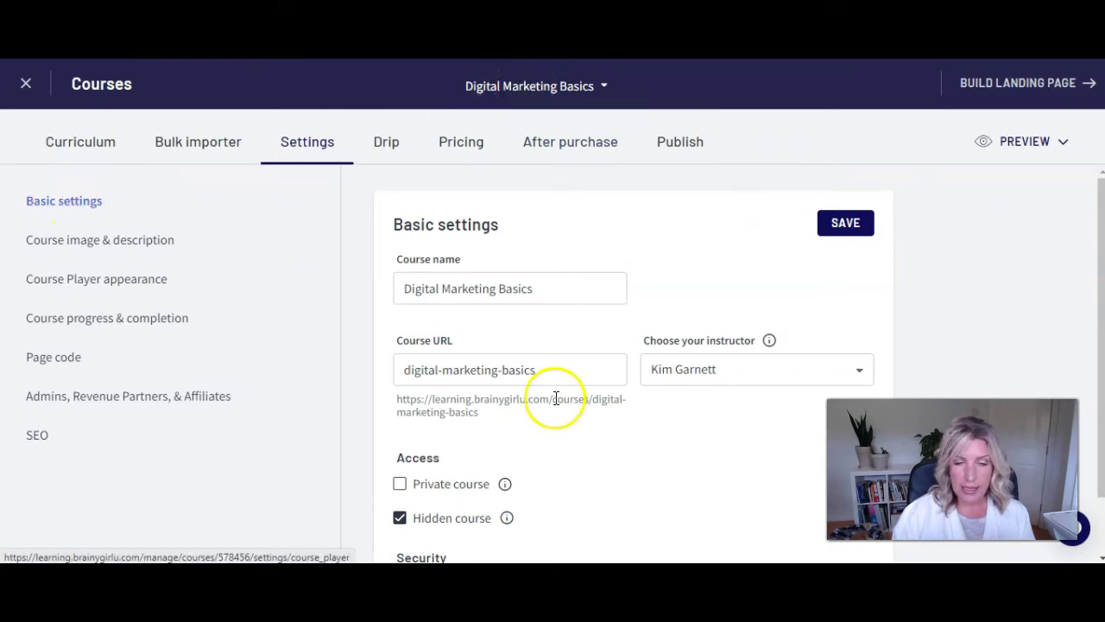
Step: Copy the full course URL from the course's basic settings and paste it as the address in a new incognito window
drag(489, 419, 382, 400)
right_click(432, 413)
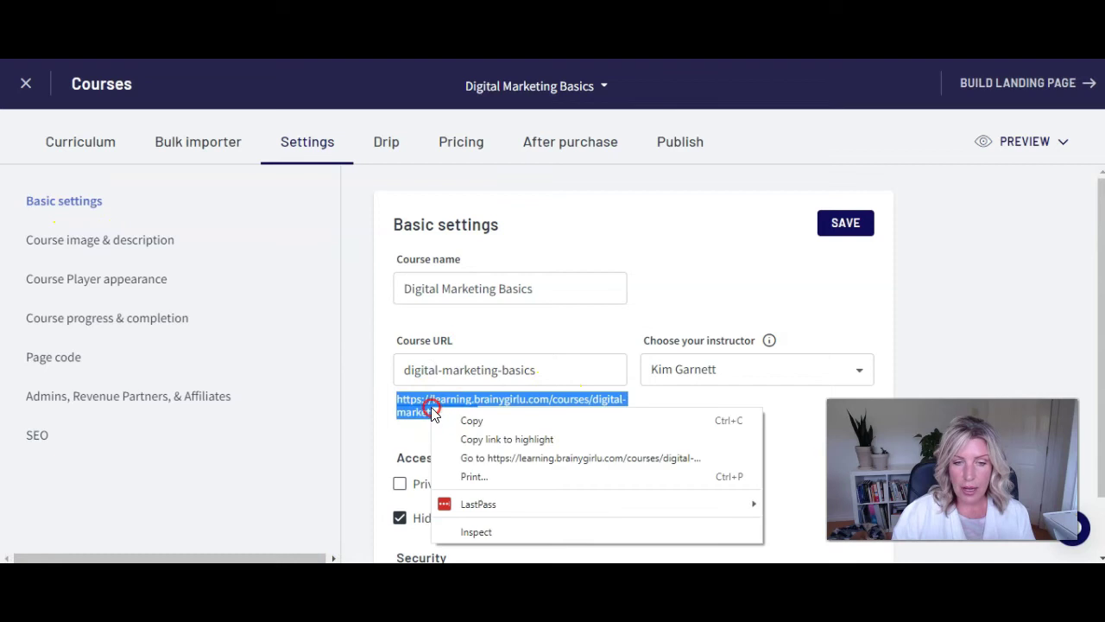
click(477, 421)
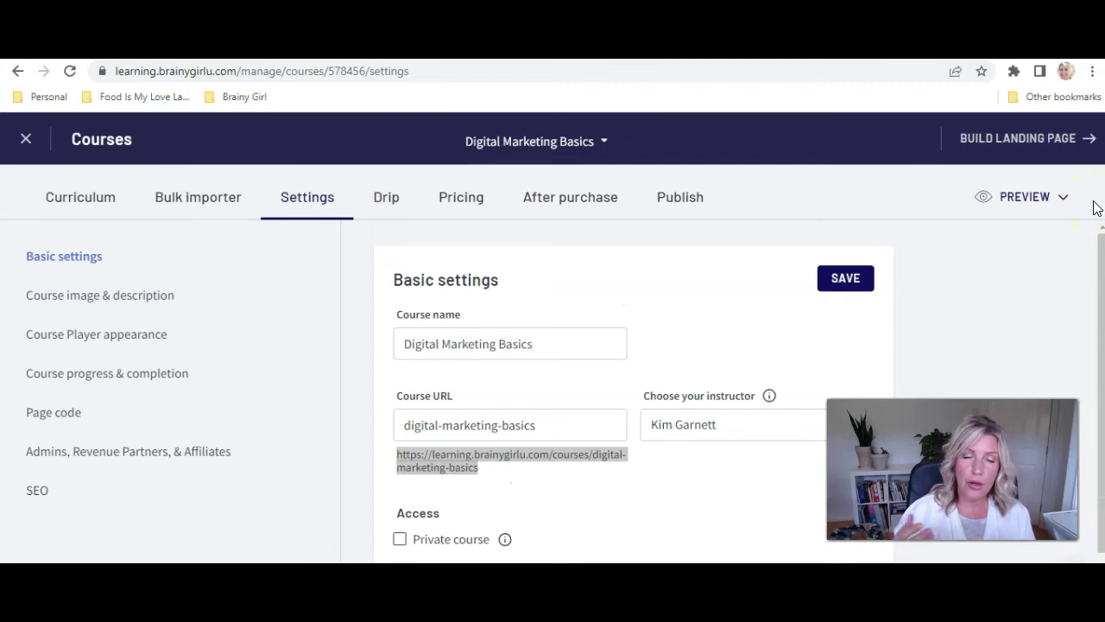
click(1092, 72)
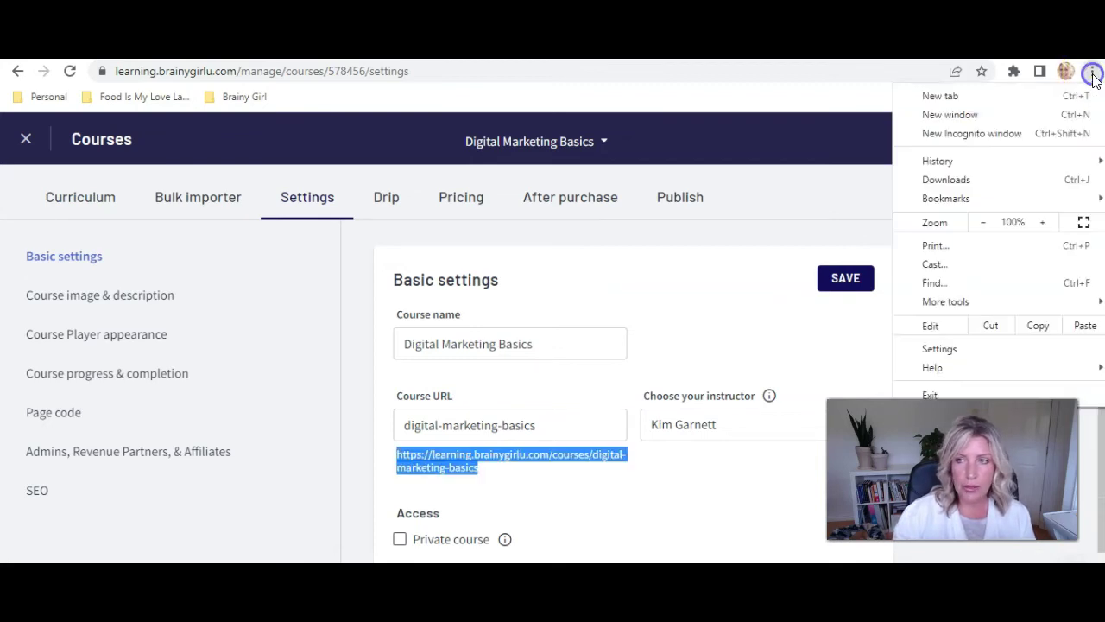
click(977, 140)
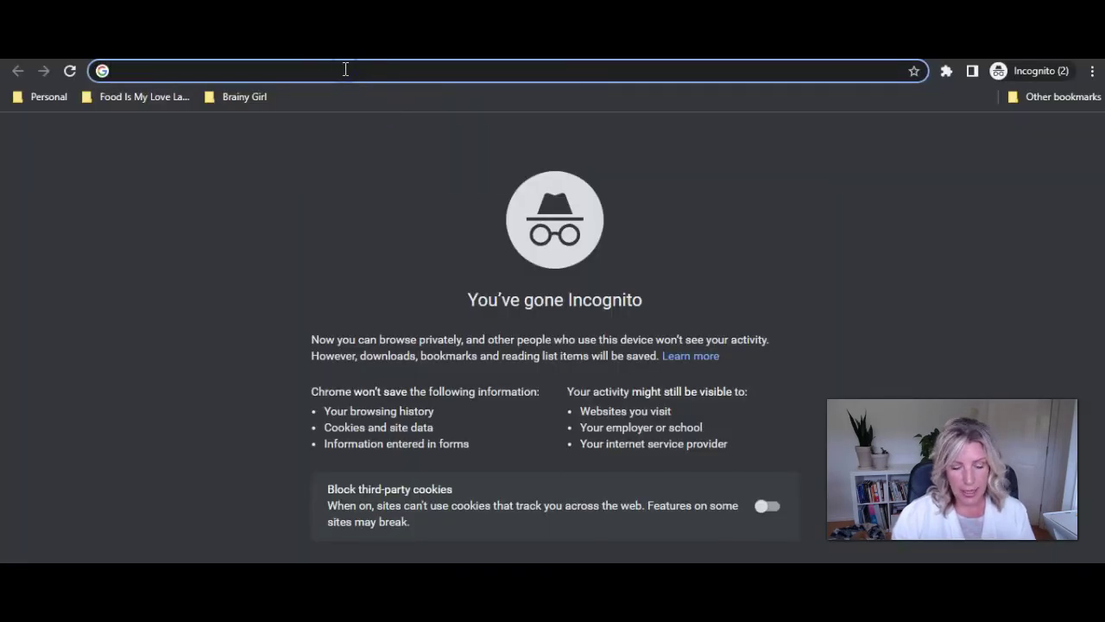
key(ctrl+v)
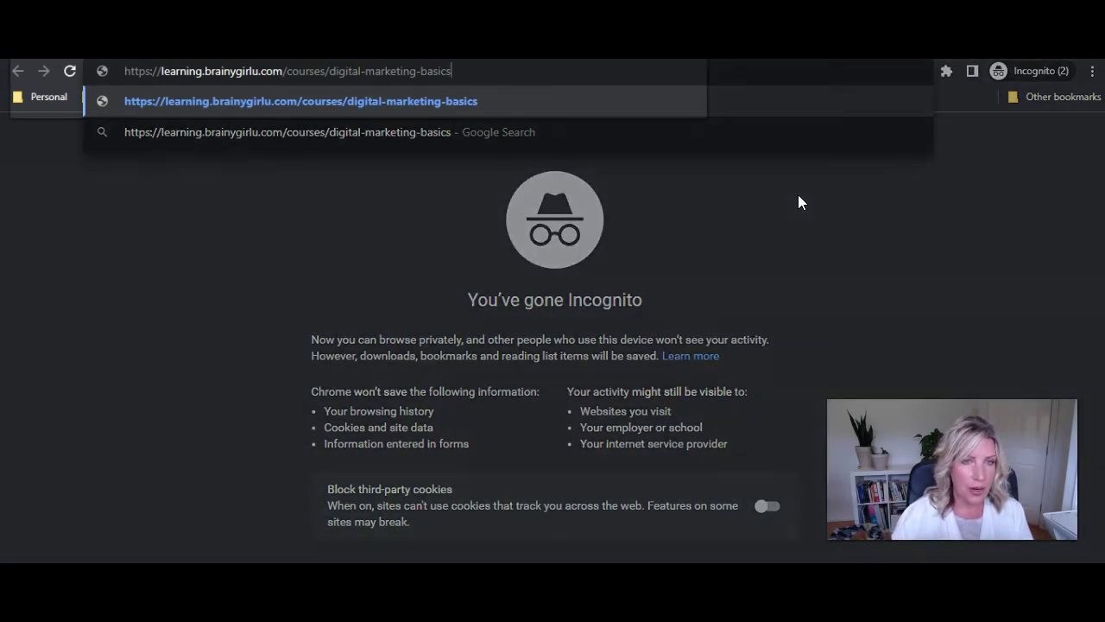
Step: Append ?coupon=Video10 to the course URL and load the page
text(?coupon=Video10)
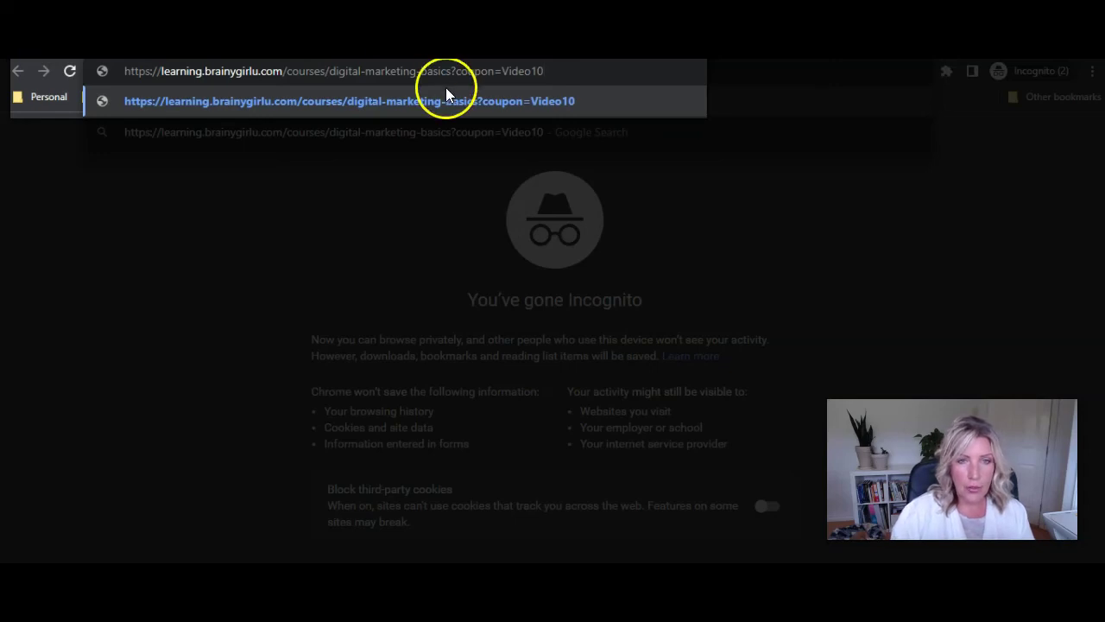
drag(502, 74, 552, 72)
click(604, 78)
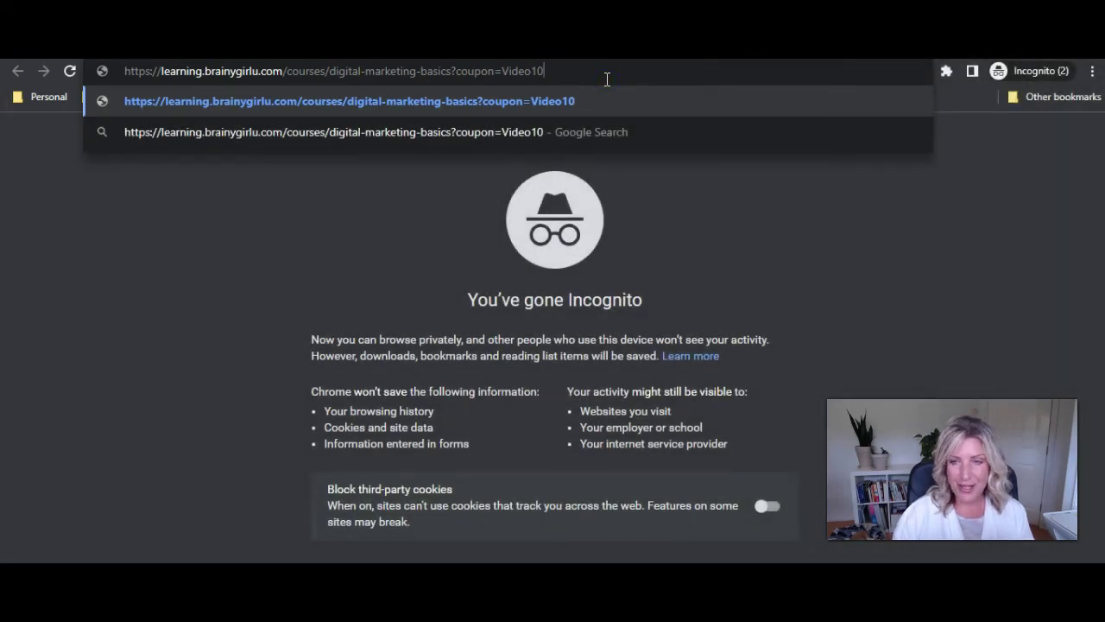
key(Return)
Step: Examine the coupon address and discount banner on the course landing page, and proceed to the course checkout
drag(602, 78, 112, 71)
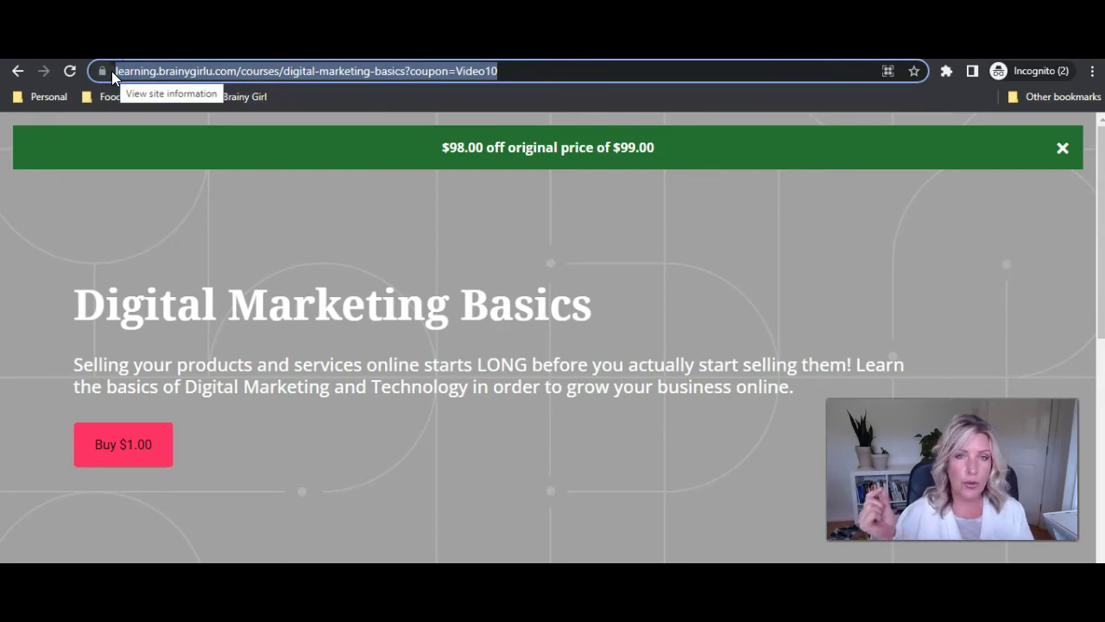
drag(439, 151, 652, 152)
click(658, 251)
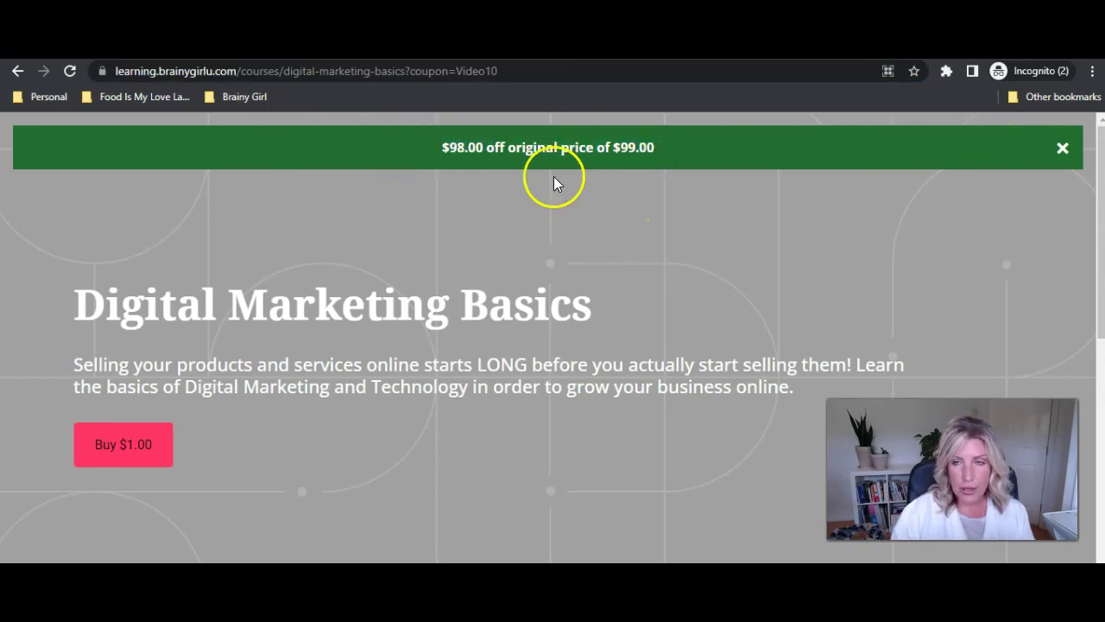
click(501, 155)
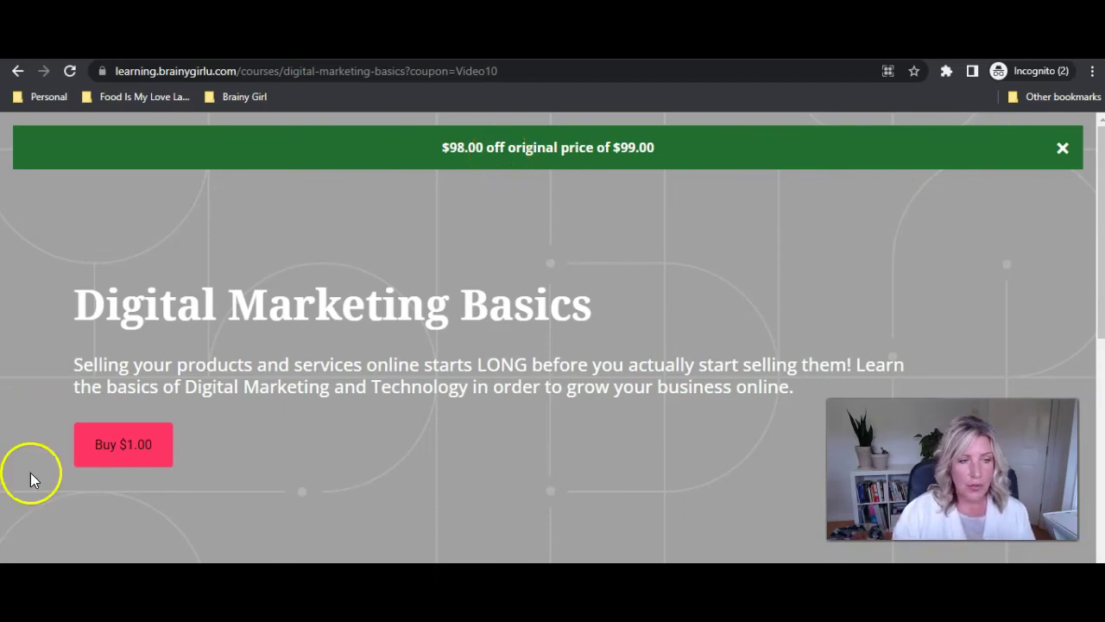
click(131, 456)
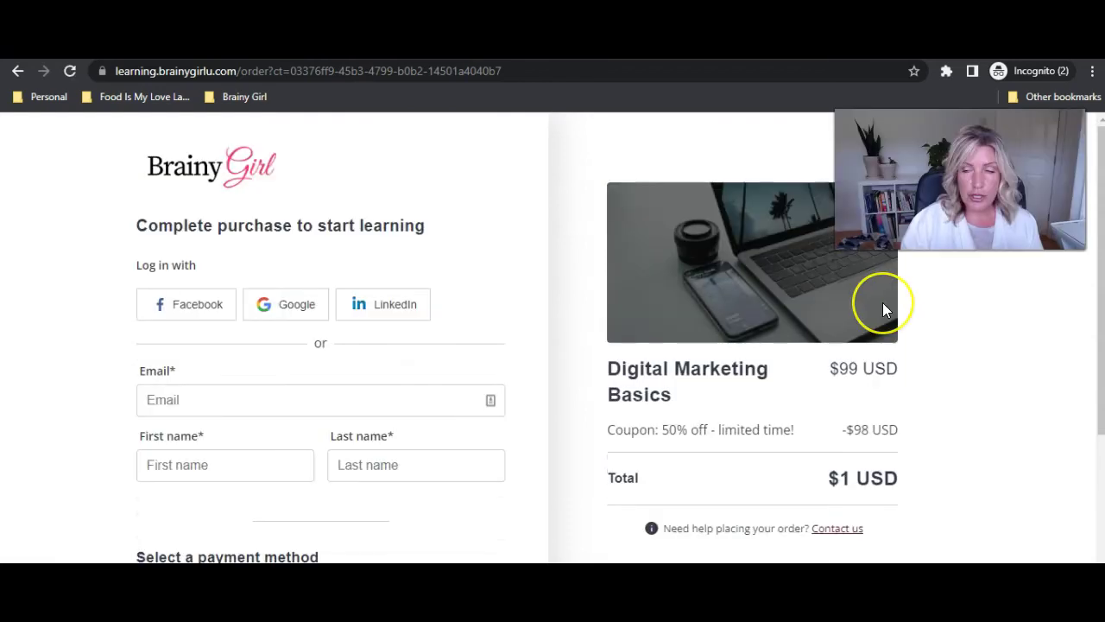
Step: Examine the coupon discount in the Digital Marketing Basics order summary on the checkout page
drag(842, 431, 915, 445)
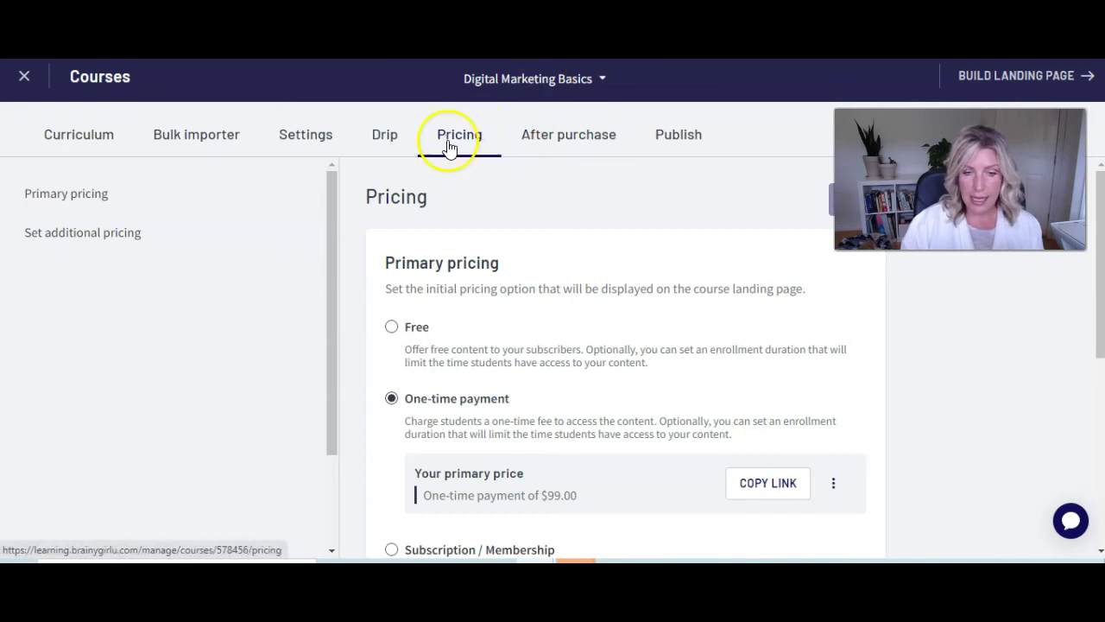
Step: Copy the primary one-time payment link from the course's pricing settings and paste it as the address in a new incognito window
scroll(550, 485, down, 1)
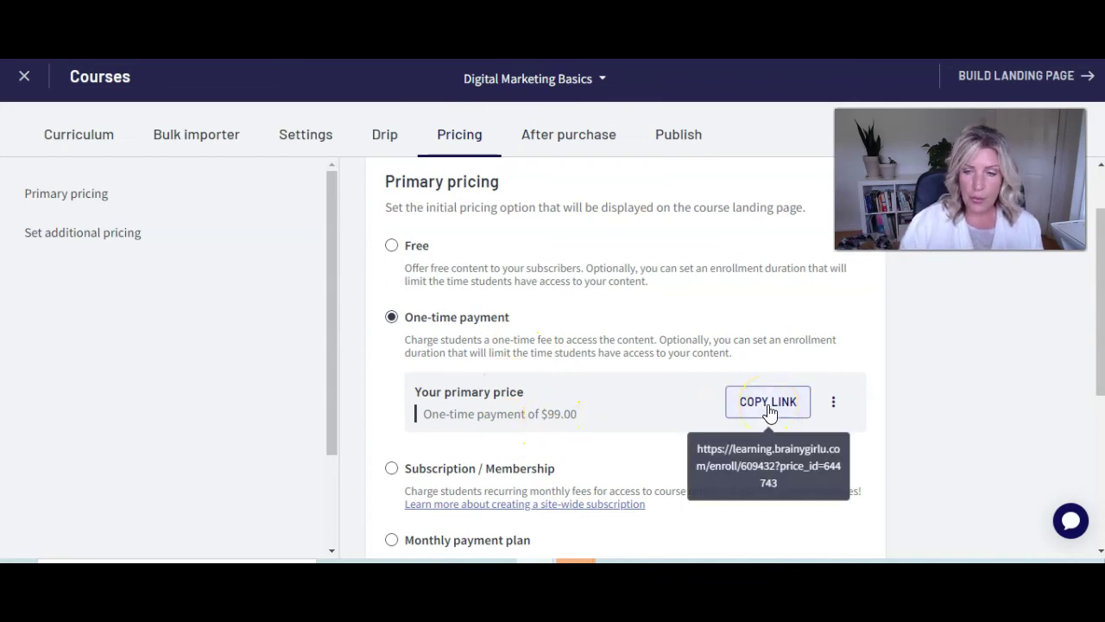
click(769, 410)
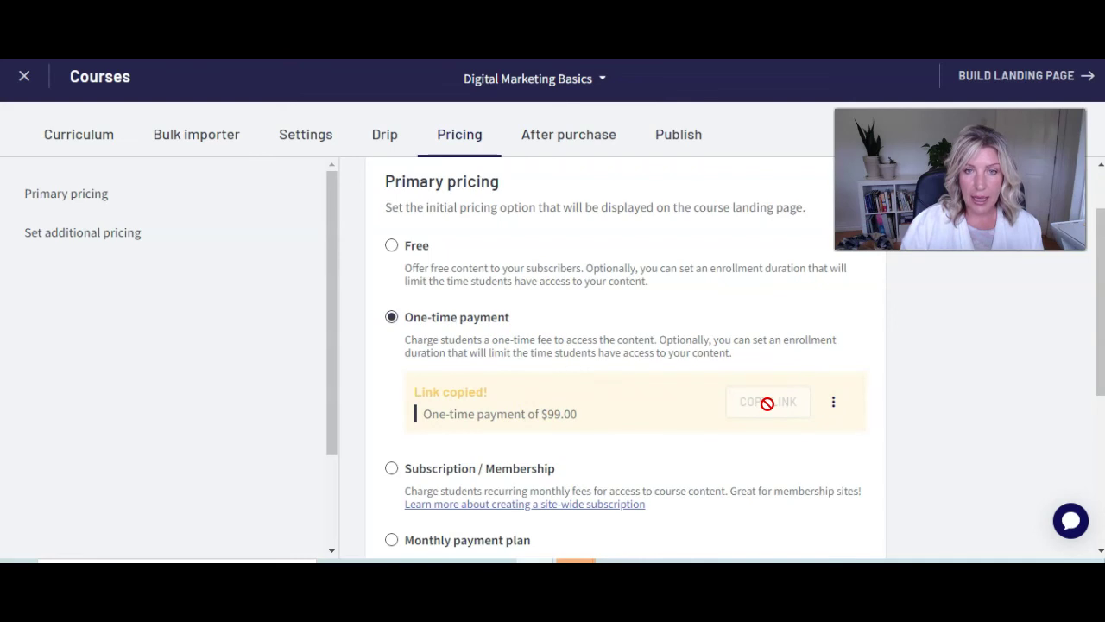
click(786, 409)
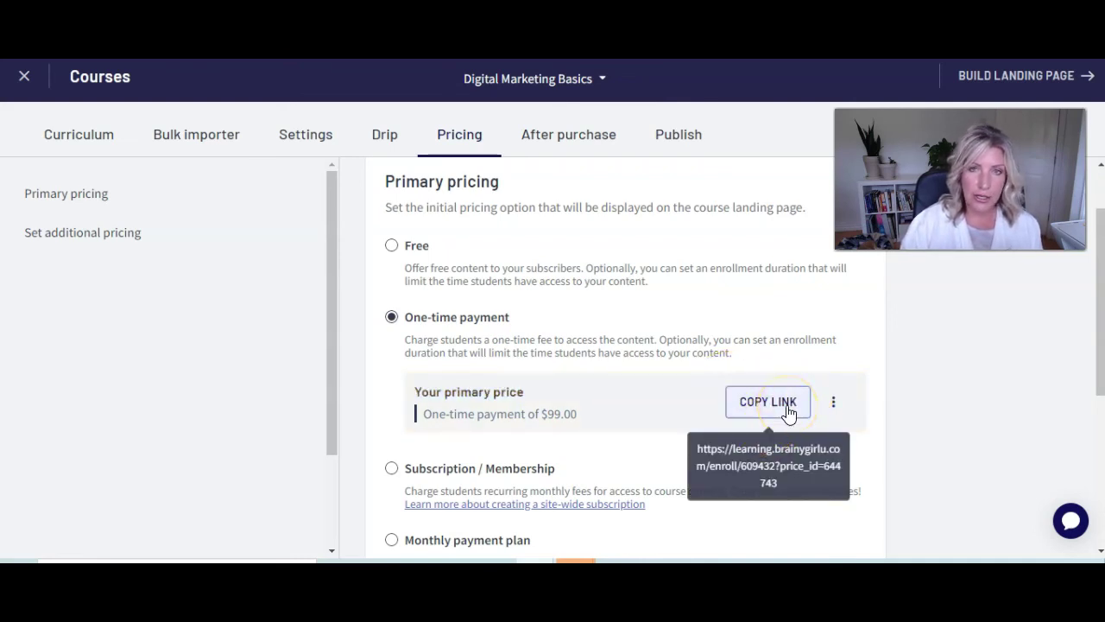
click(786, 409)
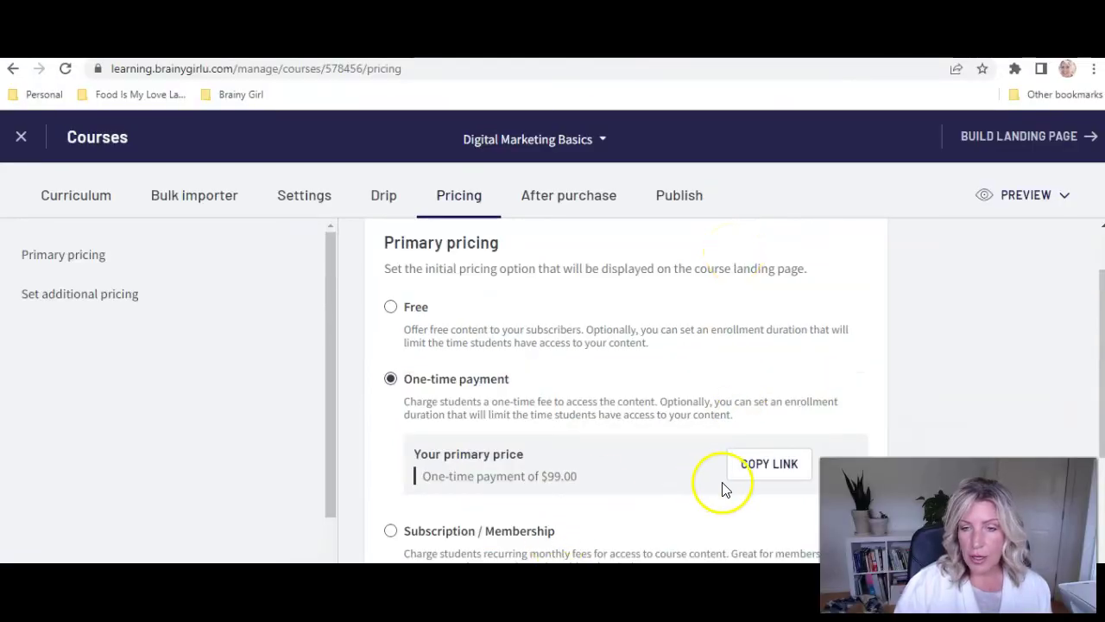
click(768, 463)
click(1095, 69)
click(1032, 130)
key(ctrl+v)
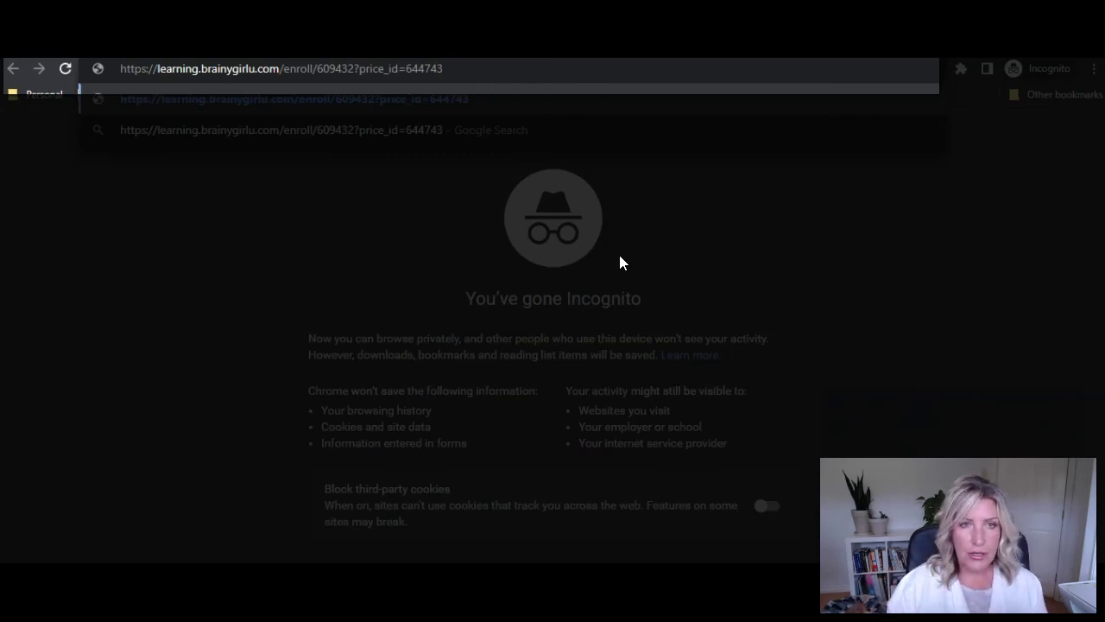
Step: Append &coupon=Video10 to the end of the pasted payment link
drag(450, 68, 102, 92)
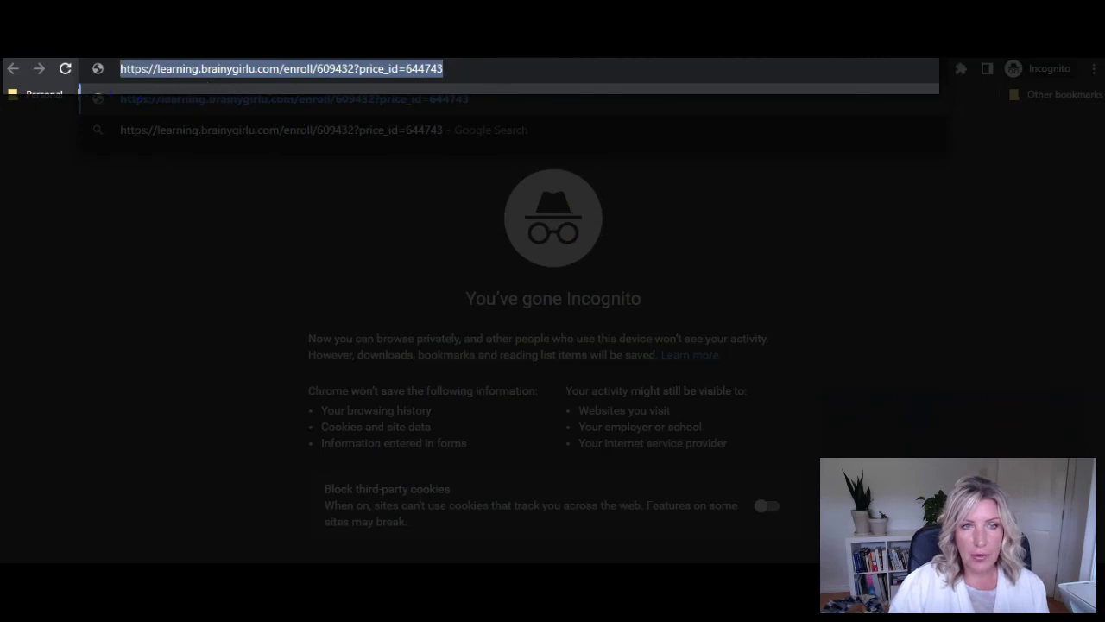
click(452, 68)
text(&)
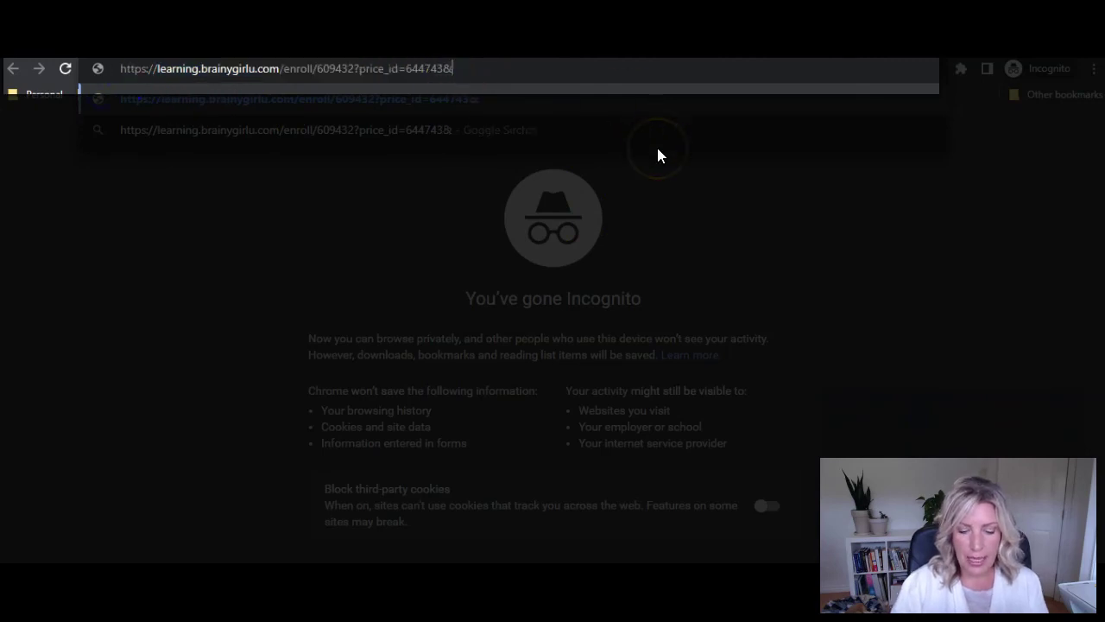
click(652, 153)
text(coupon)
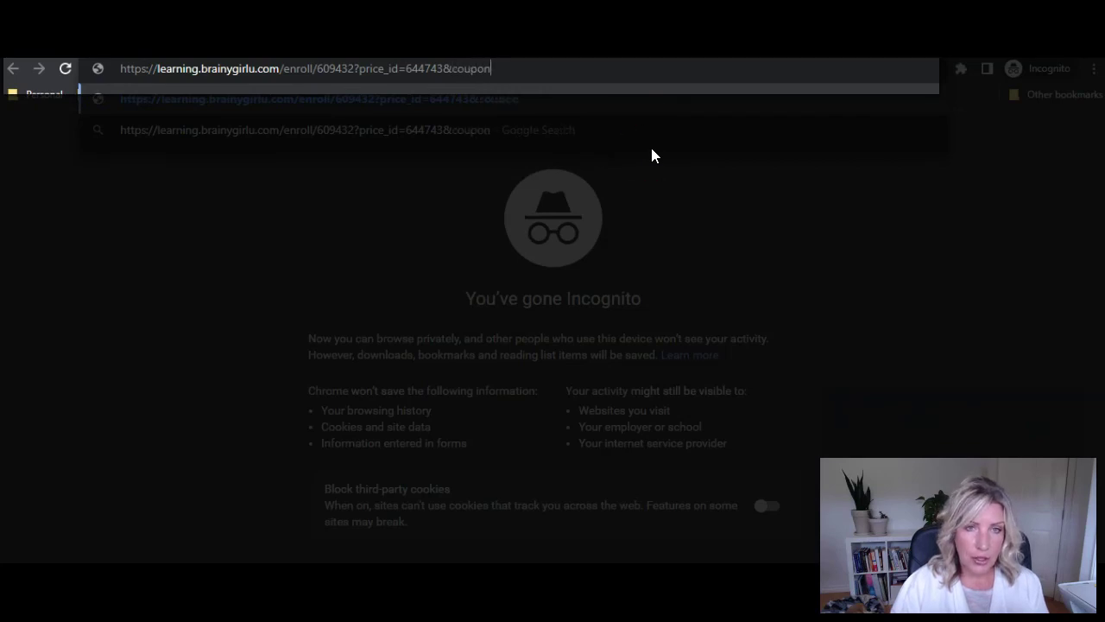
text(=)
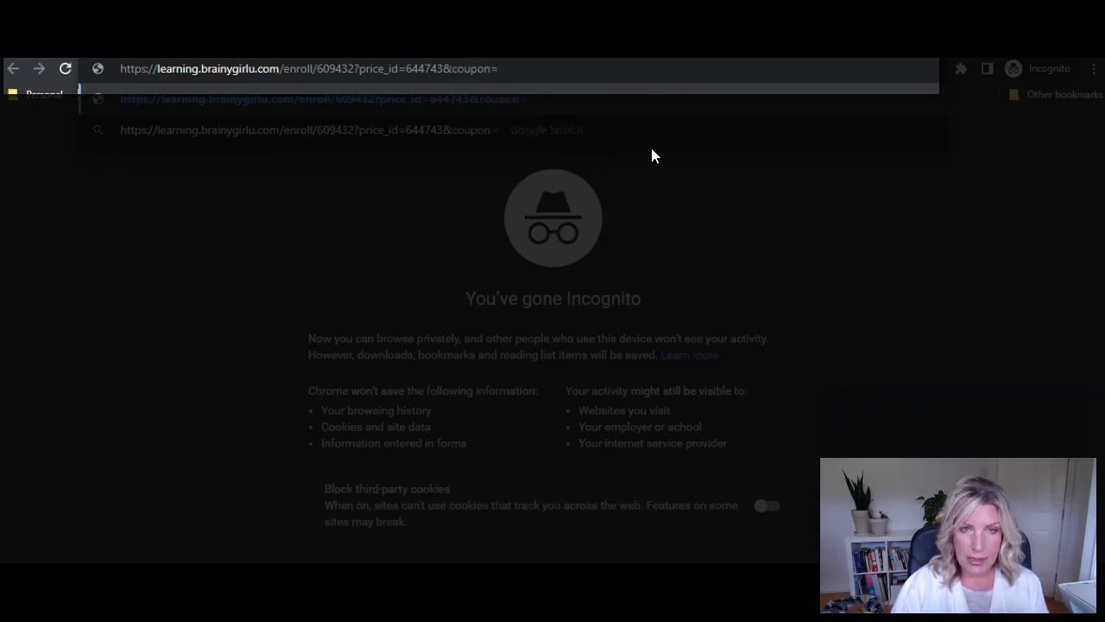
text(Video10)
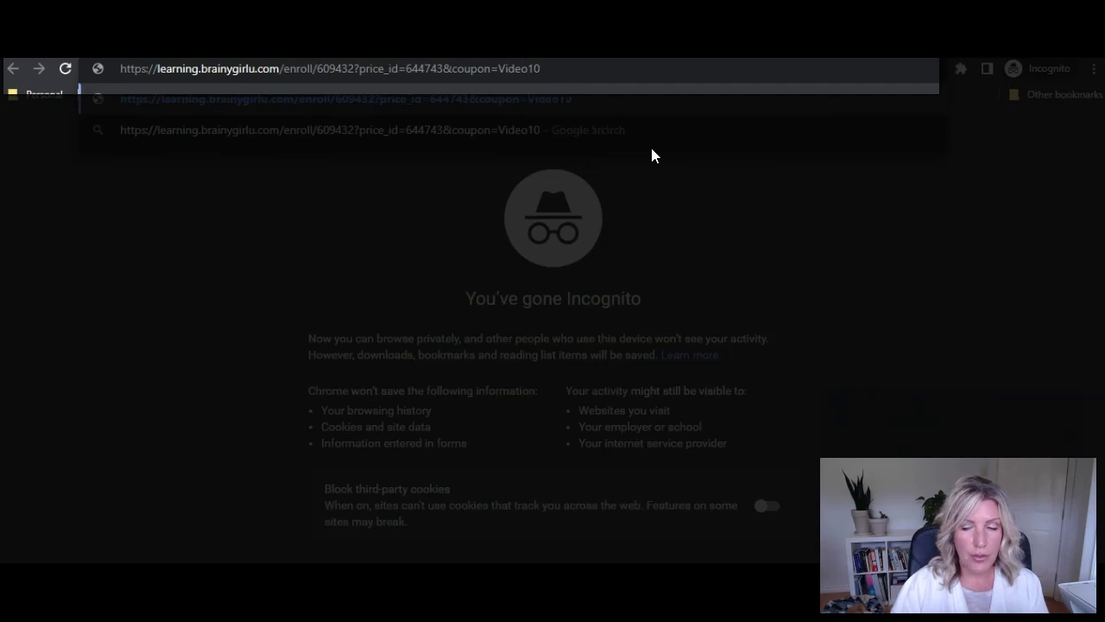
Step: Review the completed coupon payment link, load it, and examine the coupon label and total on the checkout page
click(439, 71)
click(555, 69)
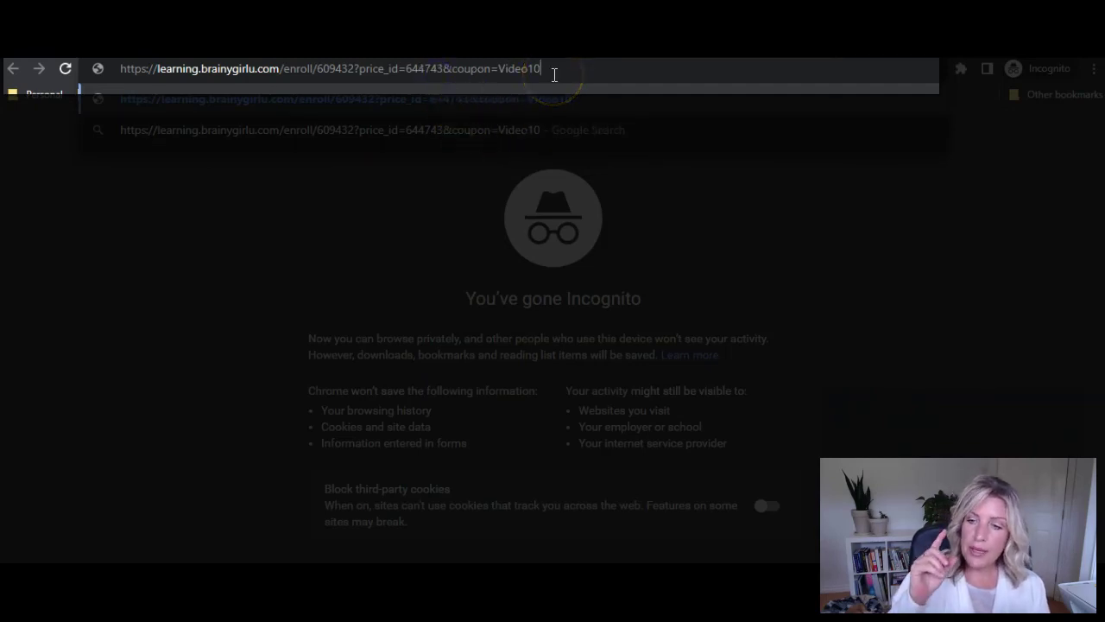
drag(555, 75, 115, 68)
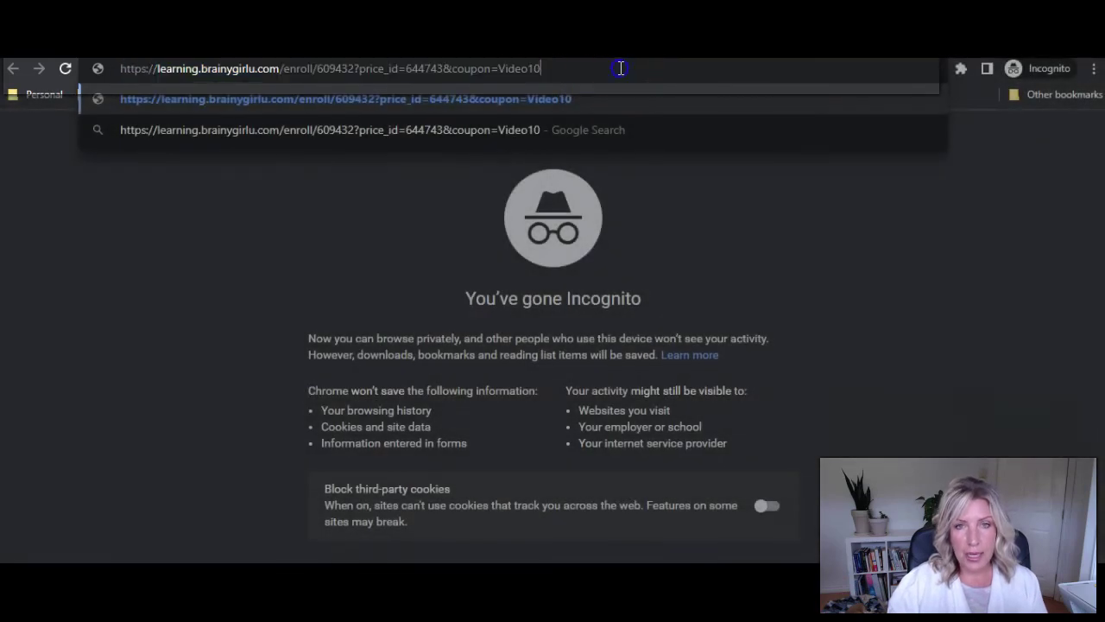
drag(617, 67, 100, 73)
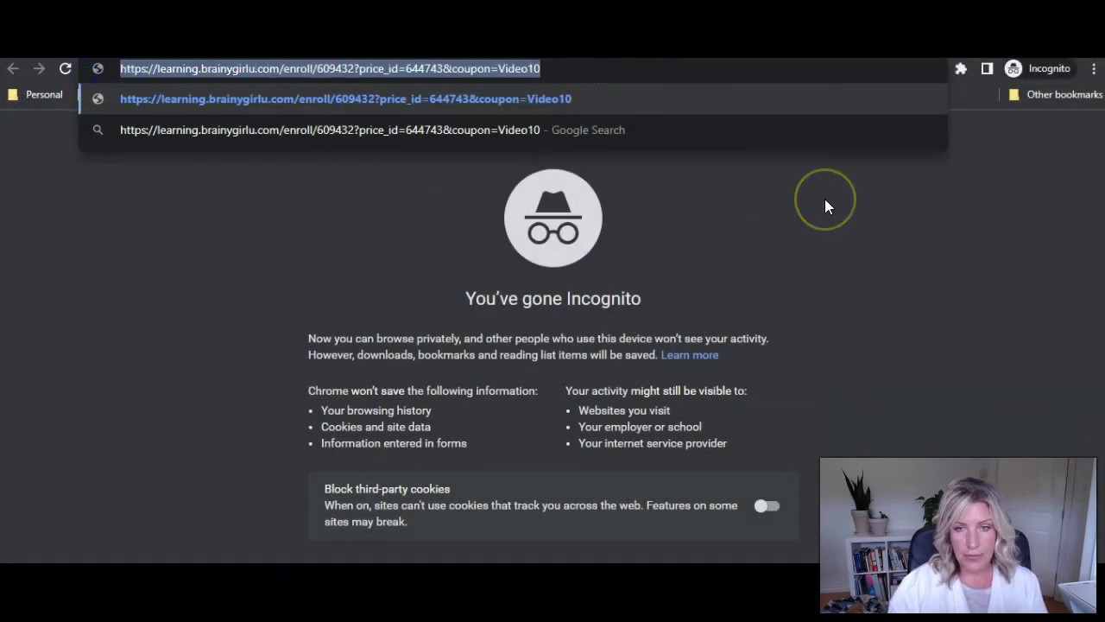
key(Return)
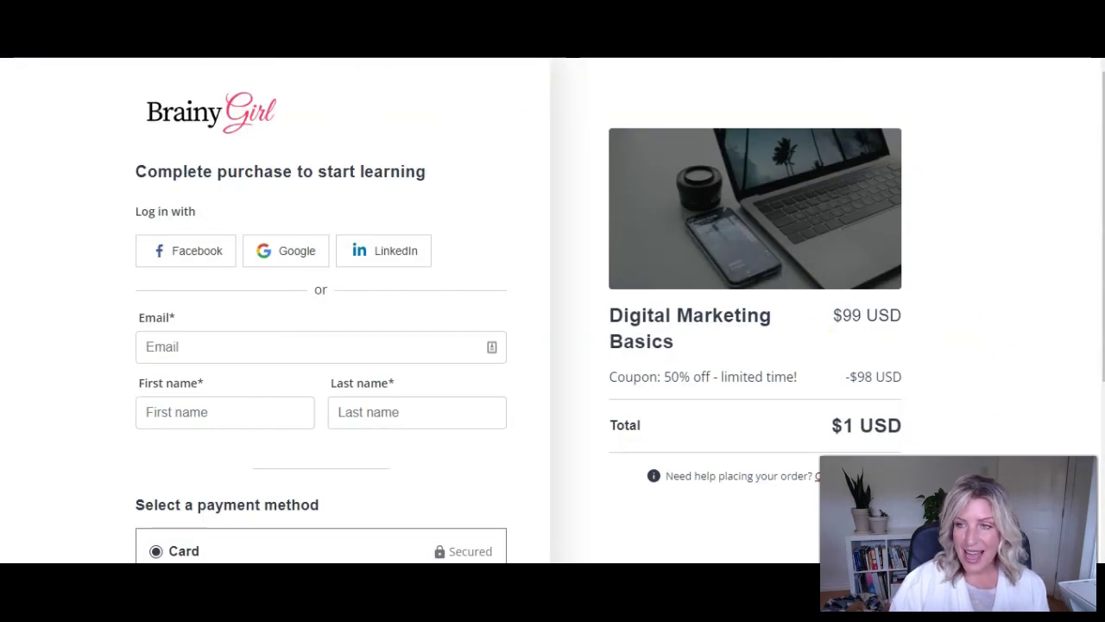
drag(900, 377, 659, 406)
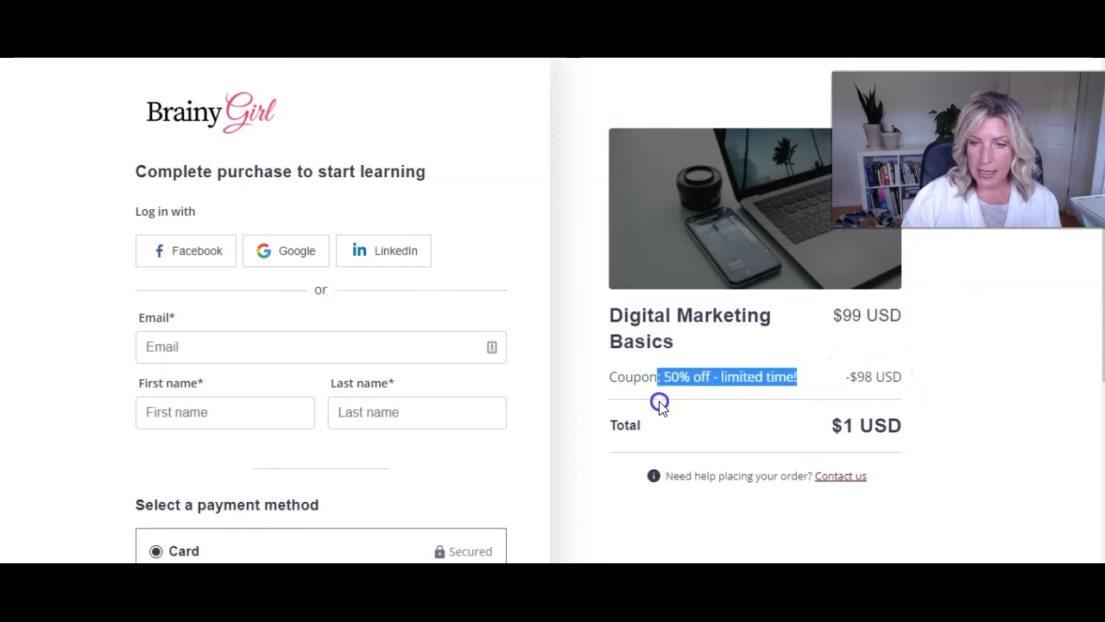
drag(950, 462, 802, 441)
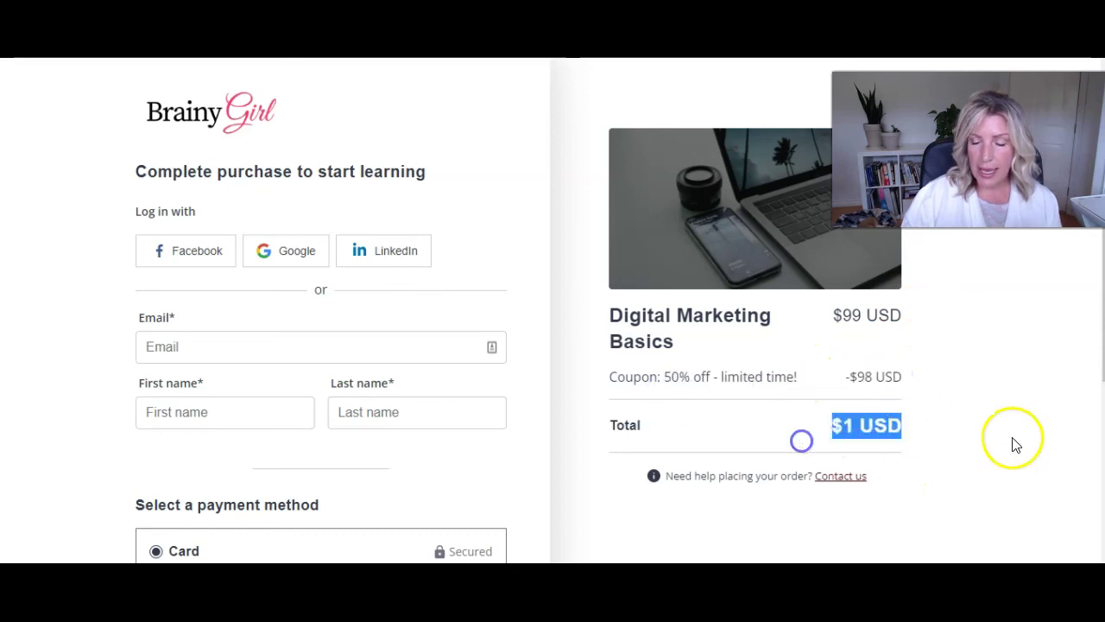